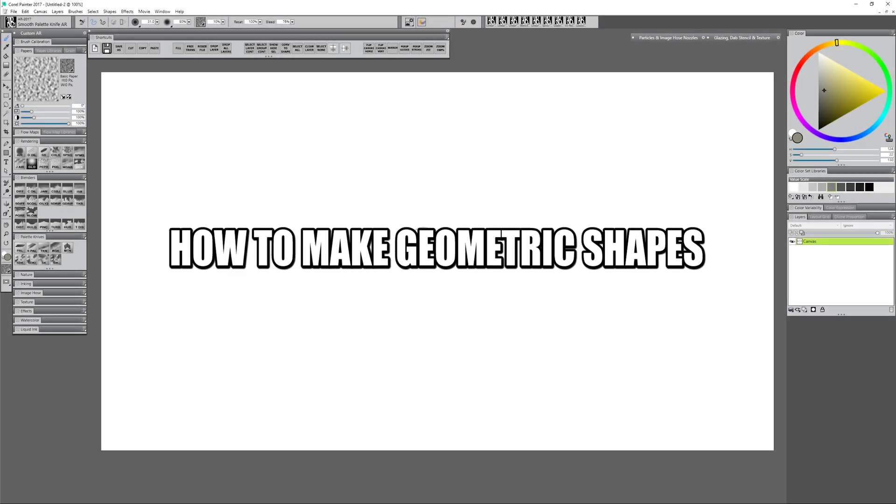
Step: Set the colour to black, paint a test block, then select all and delete it
left_click_drag(825, 117, 819, 130)
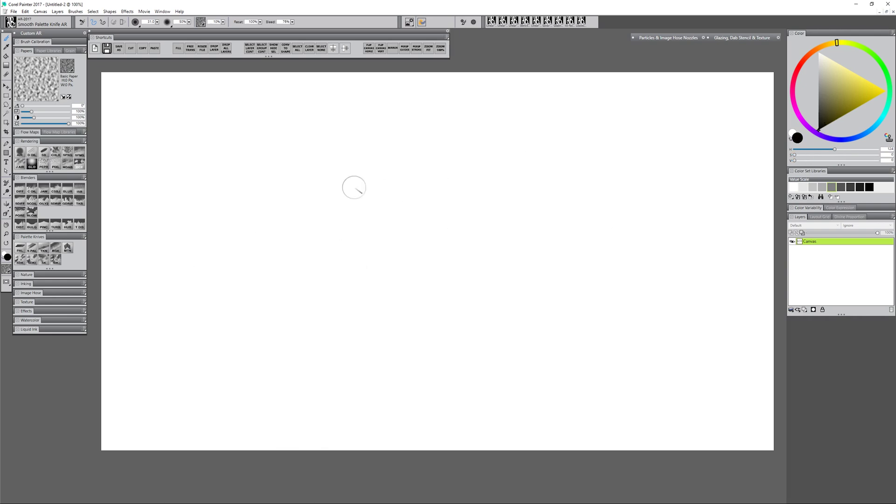
mouse_move(352, 185)
left_mouse_down()
mouse_move(342, 230)
mouse_move(341, 178)
mouse_move(463, 174)
mouse_move(489, 250)
left_mouse_up()
mouse_move(353, 256)
left_mouse_down()
mouse_move(383, 190)
mouse_move(361, 199)
mouse_move(357, 261)
mouse_move(462, 275)
mouse_move(424, 208)
mouse_move(353, 185)
mouse_move(476, 216)
mouse_move(440, 187)
mouse_move(449, 213)
mouse_move(471, 230)
mouse_move(472, 190)
mouse_move(358, 244)
mouse_move(500, 254)
left_mouse_up()
key("bracketright")
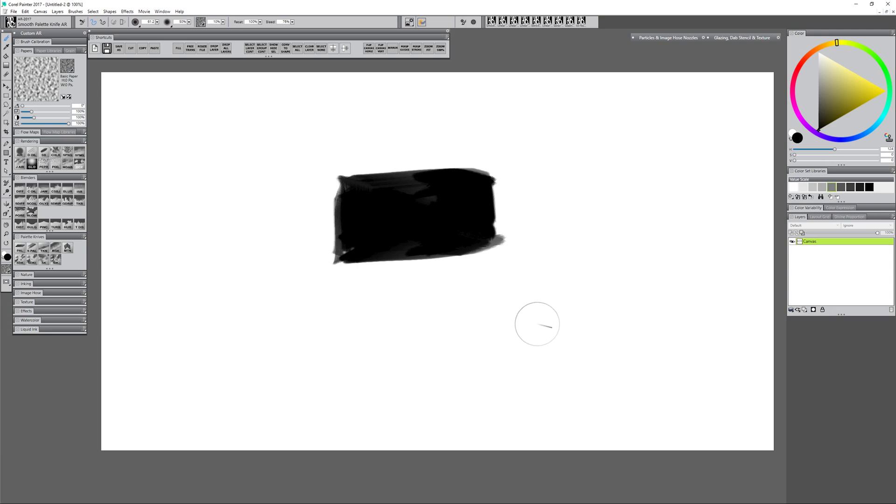
key("ctrl+a")
key("Delete")
key("ctrl+d")
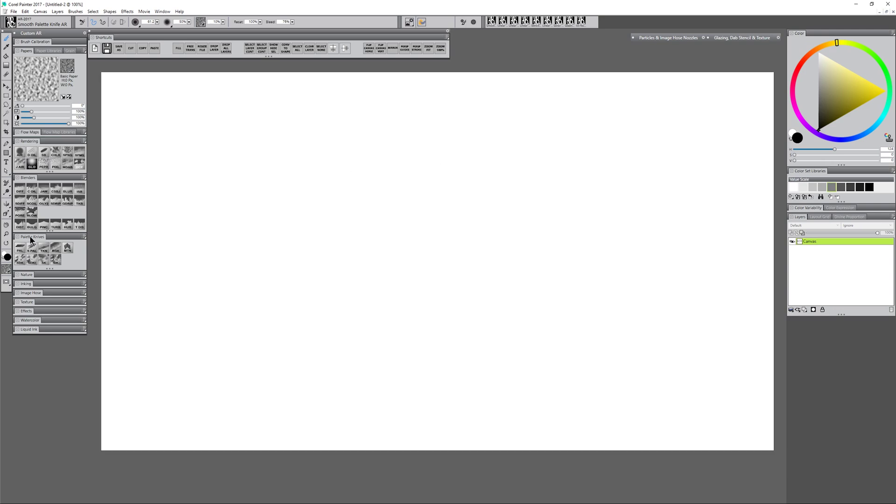
Step: With the Loaded Palette Knife at about radius 68, paint straight black blocks and bars
left_click(20, 248)
mouse_move(365, 177)
left_mouse_down()
mouse_move(354, 198)
mouse_move(369, 201)
mouse_move(368, 190)
mouse_move(367, 216)
mouse_move(366, 192)
left_mouse_up()
left_click_drag(528, 173, 529, 198)
mouse_move(471, 262)
left_mouse_down()
mouse_move(456, 300)
mouse_move(469, 290)
left_mouse_up()
left_click_drag(360, 317, 358, 371)
left_click_drag(457, 341, 458, 354)
mouse_move(567, 310)
left_mouse_down()
mouse_move(567, 327)
mouse_move(567, 307)
left_mouse_up()
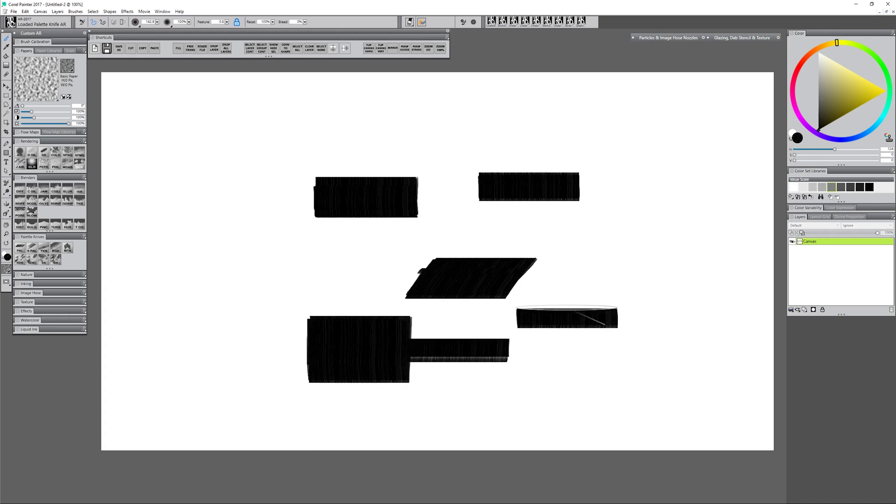
mouse_move(617, 219)
left_mouse_down()
mouse_move(617, 233)
mouse_move(618, 219)
left_mouse_up()
mouse_move(632, 135)
left_mouse_down()
mouse_move(632, 149)
mouse_move(632, 135)
left_mouse_up()
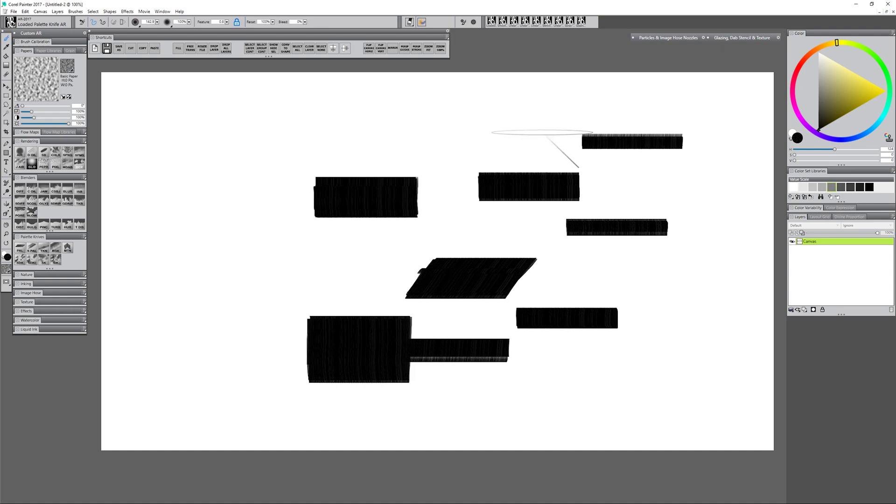
left_click_drag(413, 114, 412, 125)
left_click_drag(323, 145, 322, 155)
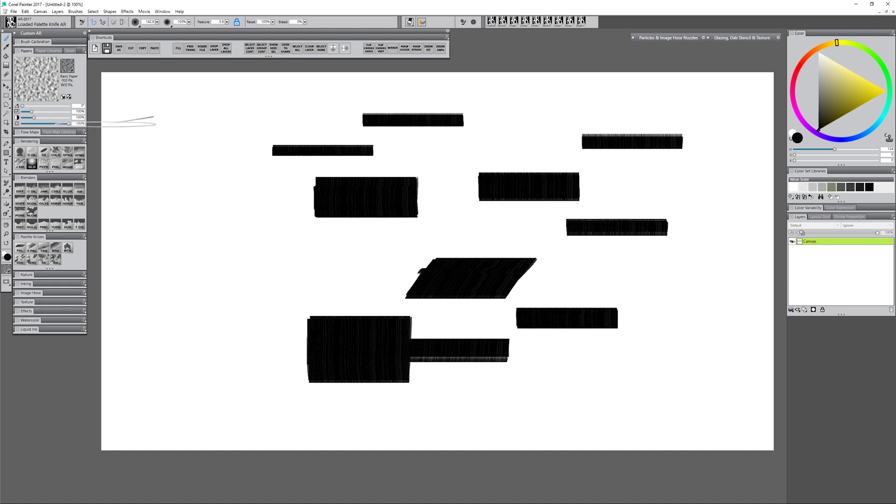
Step: Switch to Smooth Scratchboard and stamp four round black dots at the upper left
left_click(44, 152)
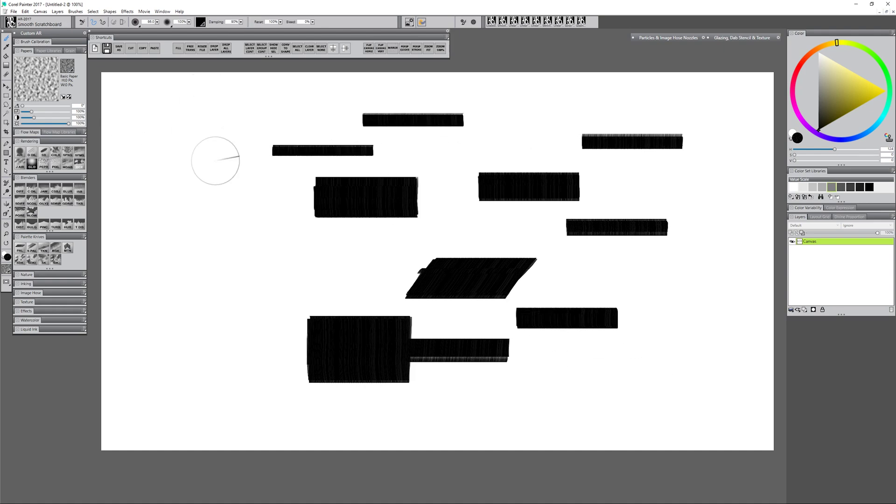
left_click(216, 161)
left_click(290, 108)
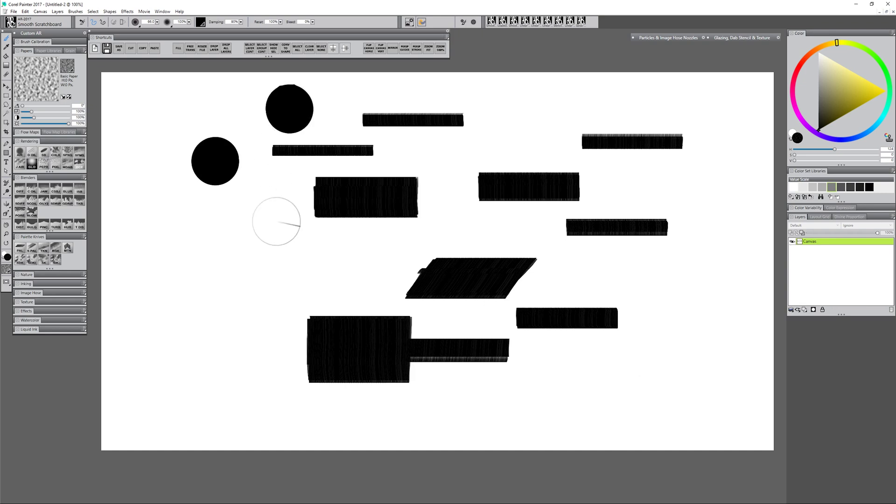
left_click(283, 246)
left_click(220, 309)
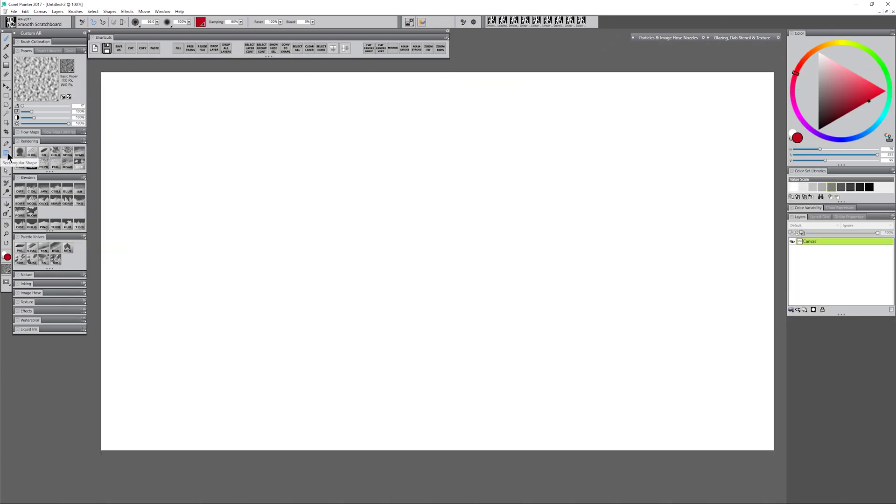
Step: Draw four black rectangles with the Rectangle tool, starting with a large square
left_click(6, 152)
left_click_drag(263, 150, 388, 264)
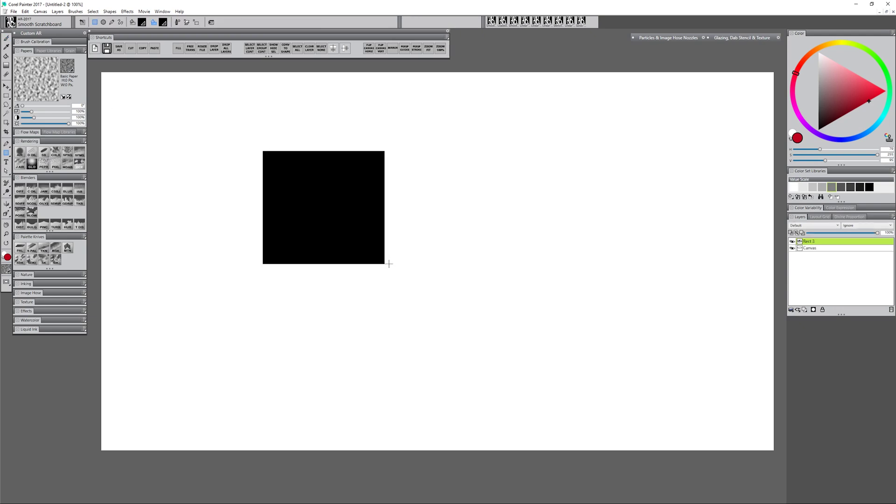
left_click_drag(435, 161, 471, 228)
left_click_drag(519, 152, 547, 290)
left_click_drag(577, 178, 608, 266)
Step: Draw a tall ellipse, two wide ellipses and a perfect circle with the Oval tool
left_click(5, 155)
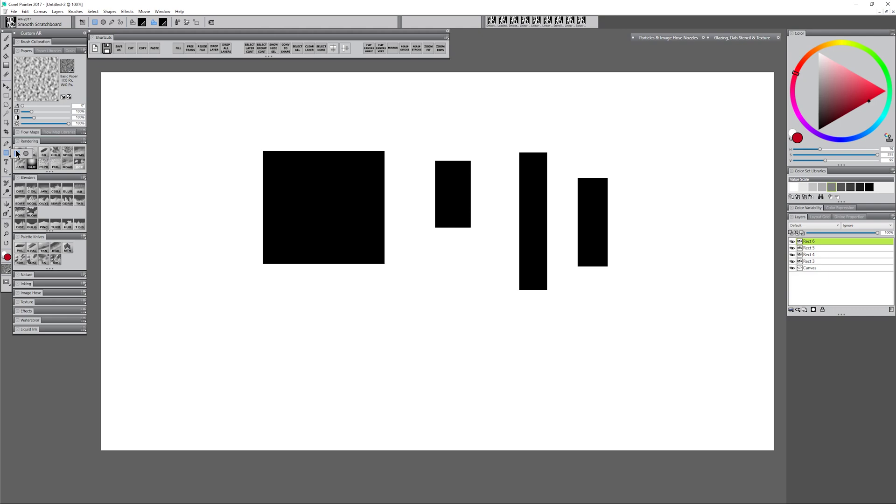
left_click(27, 155)
left_click_drag(186, 249, 246, 359)
left_click_drag(302, 314, 437, 366)
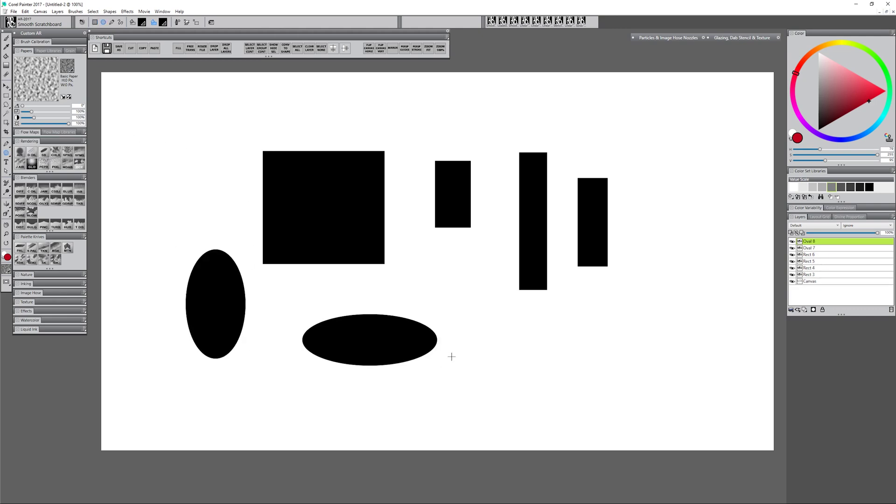
left_click_drag(487, 339, 605, 397)
left_click_drag(640, 236, 724, 317)
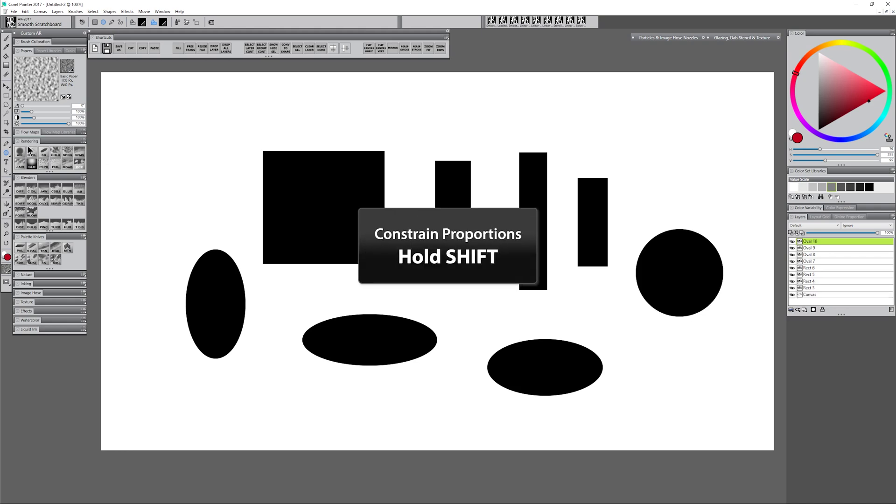
Step: Draw a square at the upper right with the Rectangle tool
left_click(6, 153)
left_click(17, 153)
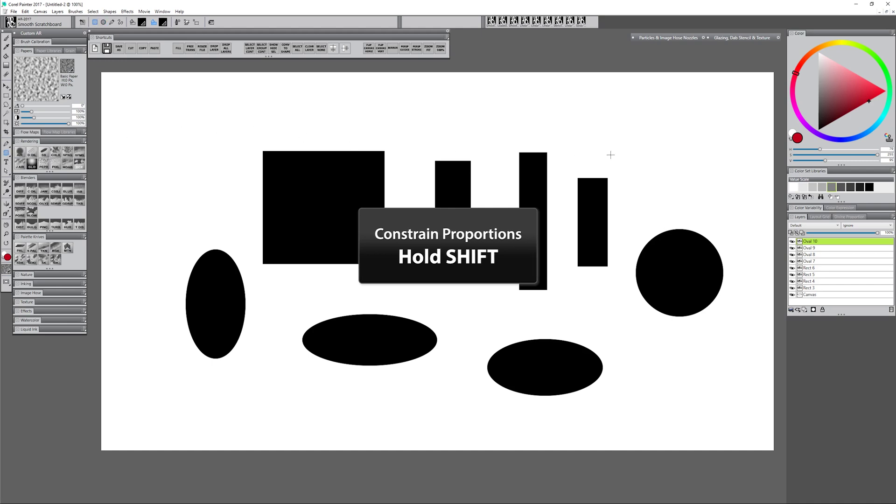
left_click_drag(627, 139, 704, 214)
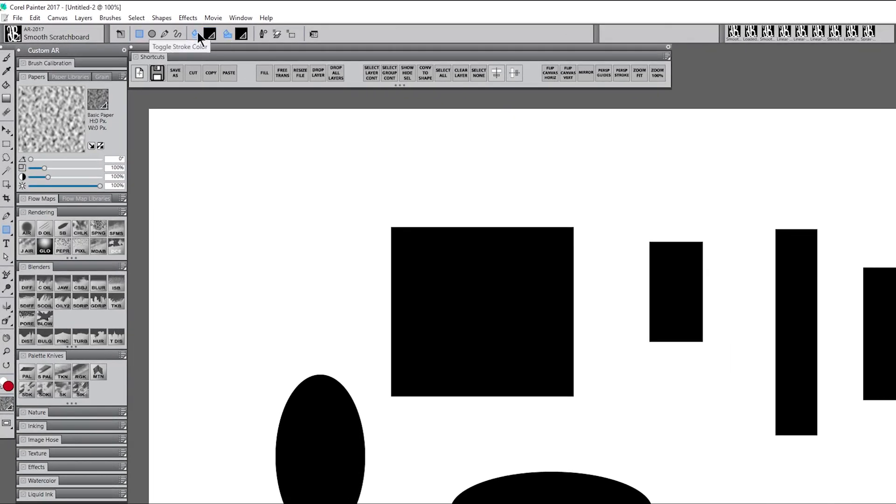
Step: Turn off shape strokes and set the Rect 11 square's fill colour to blue
left_click(195, 34)
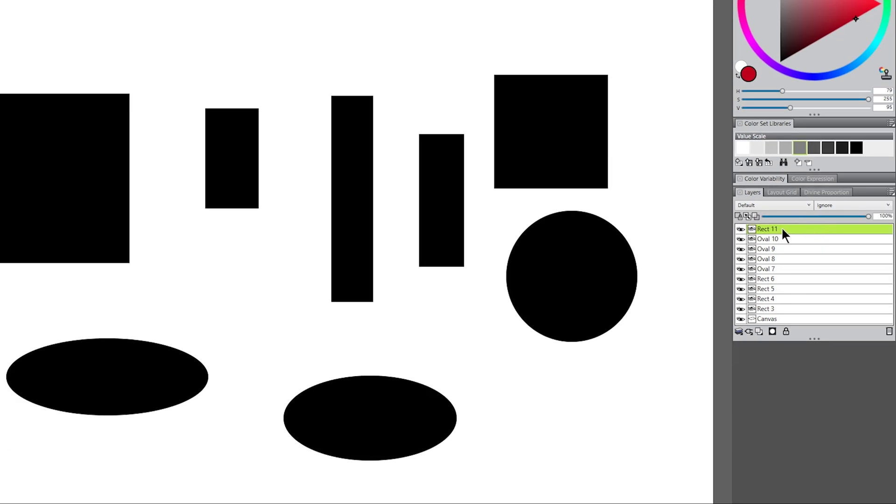
double_click(781, 227)
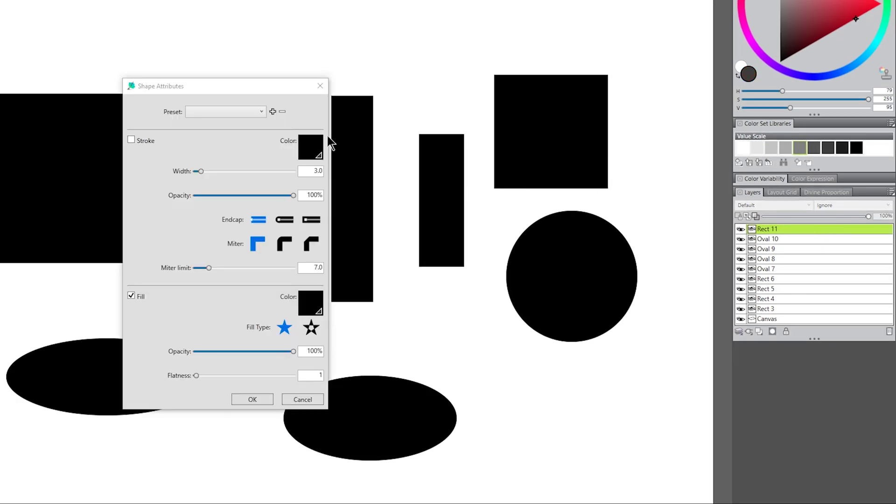
left_click(319, 311)
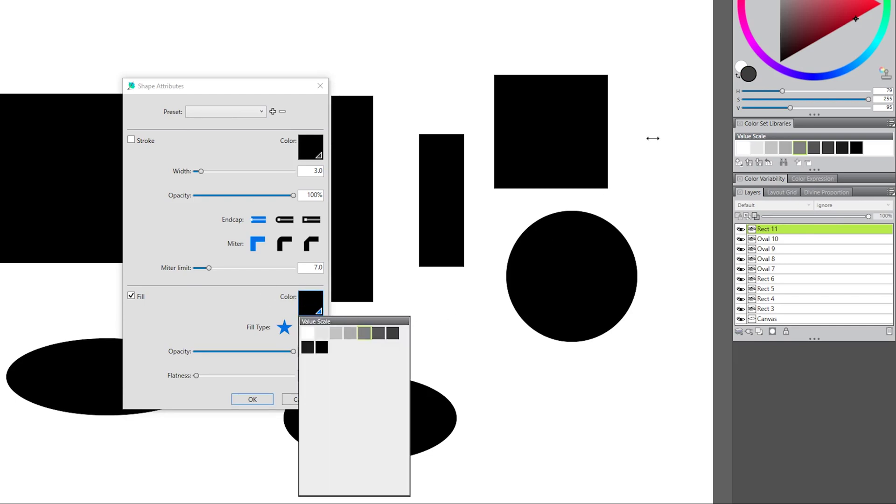
left_click_drag(842, 13, 893, 10)
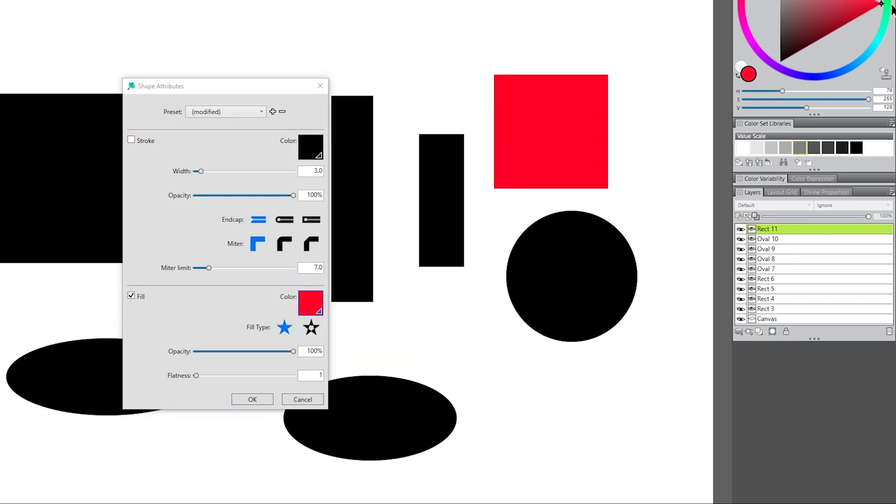
left_click(813, 78)
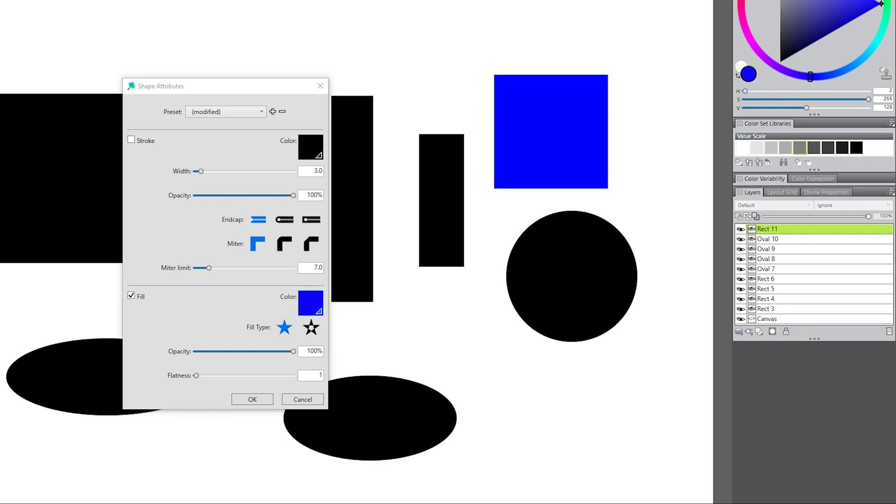
mouse_move(826, 34)
left_mouse_down()
mouse_move(807, 12)
mouse_move(880, 4)
left_mouse_up()
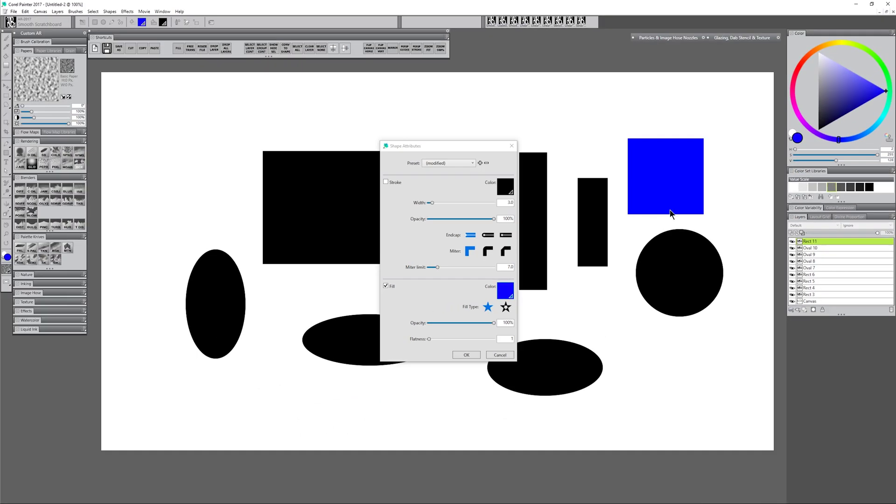
Step: Enable a pink-red stroke on the blue square and widen it to about 13.9
left_click(386, 182)
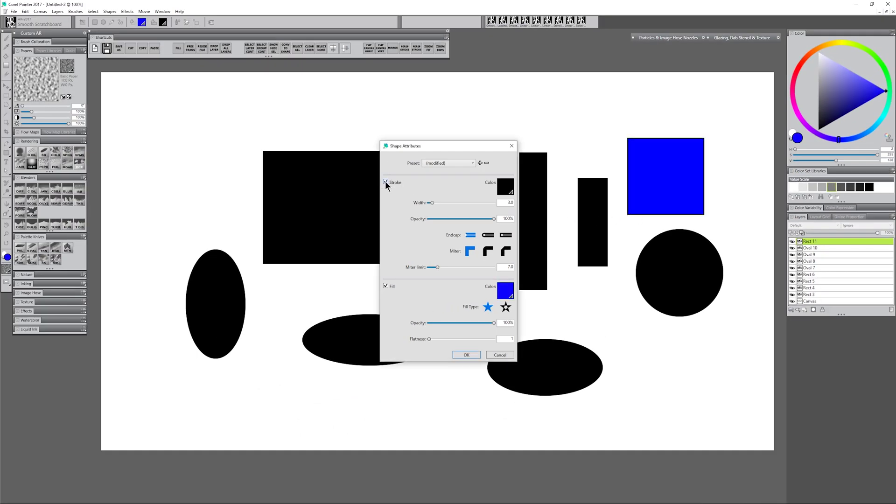
left_click(511, 192)
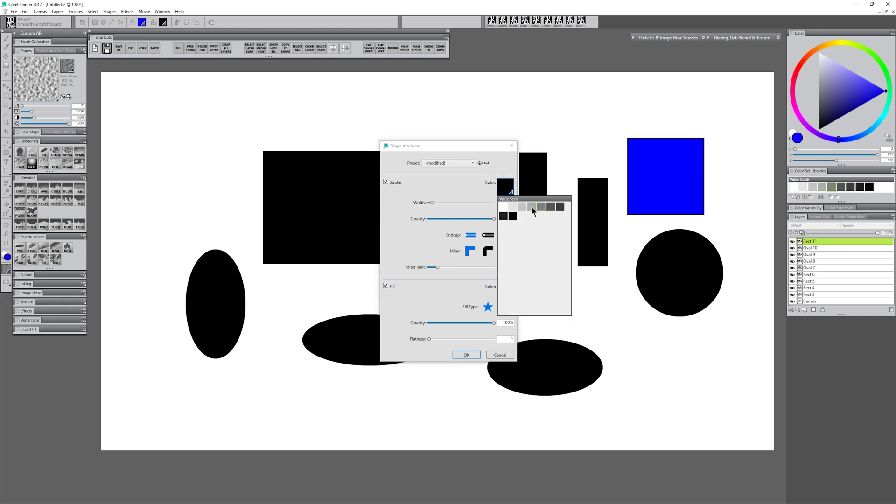
left_click(533, 211)
mouse_move(826, 113)
left_mouse_down()
mouse_move(857, 114)
mouse_move(869, 89)
left_mouse_up()
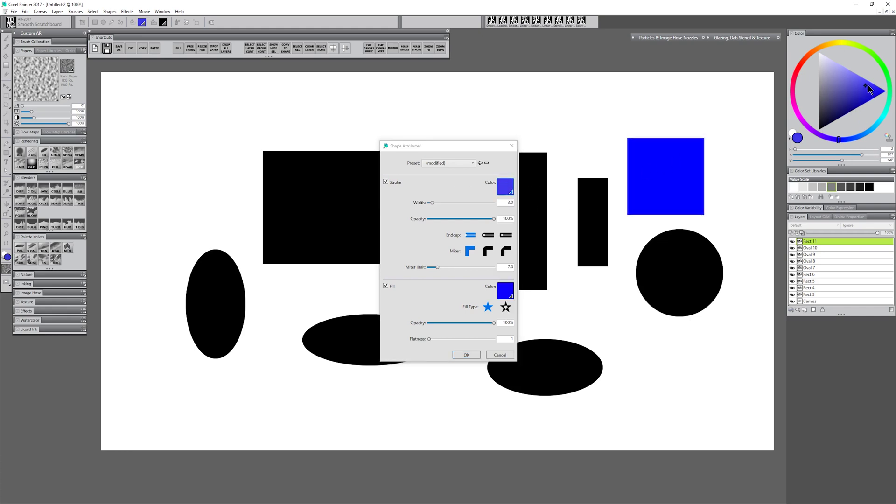
left_click(796, 81)
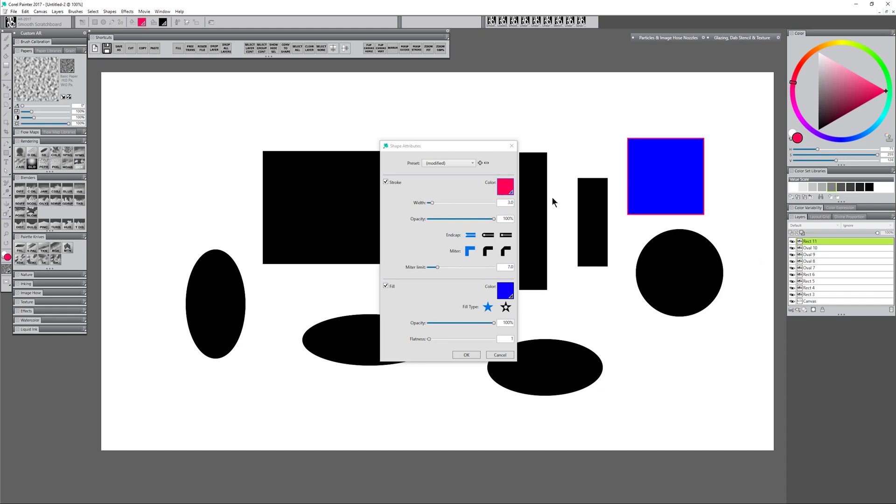
left_click_drag(433, 203, 449, 201)
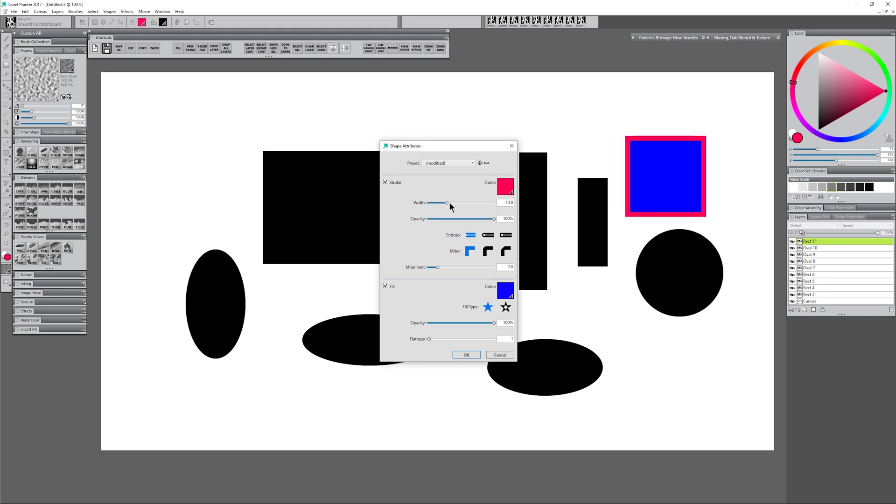
Step: Apply the attributes, then drag the outlined blue square onto the large black square's lower edge
left_click(473, 356)
left_click(814, 247)
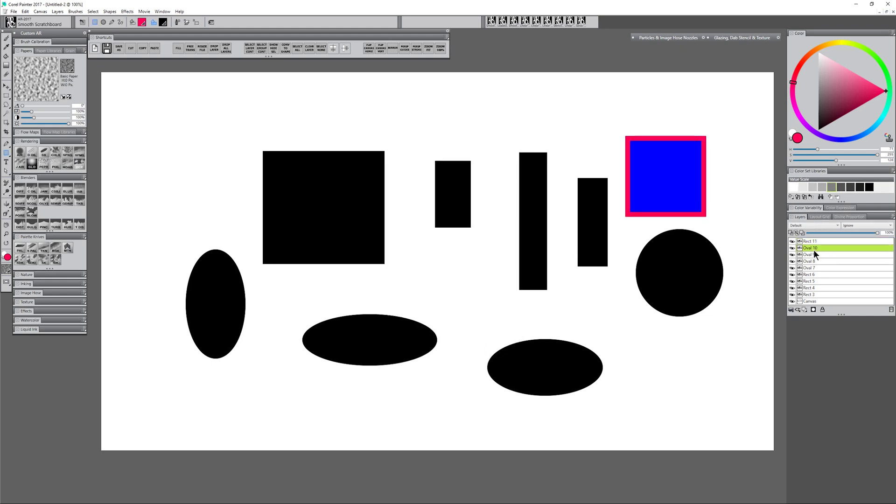
left_click(6, 86)
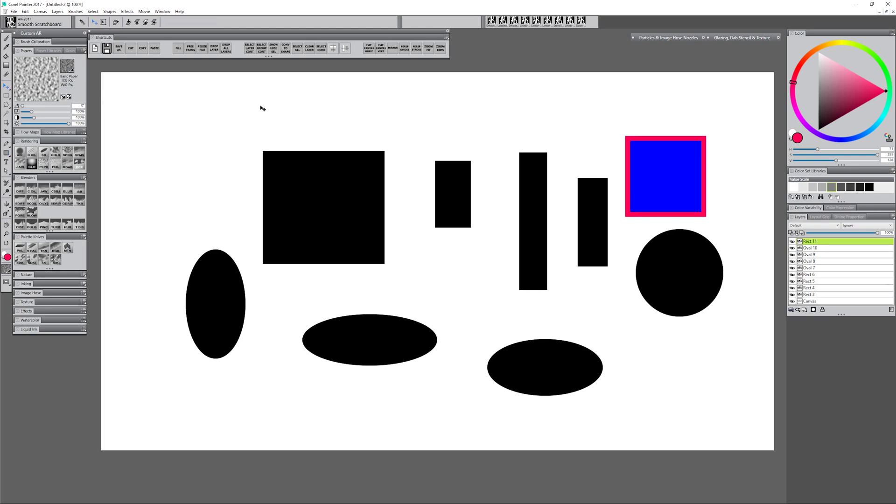
left_click_drag(557, 212, 337, 264)
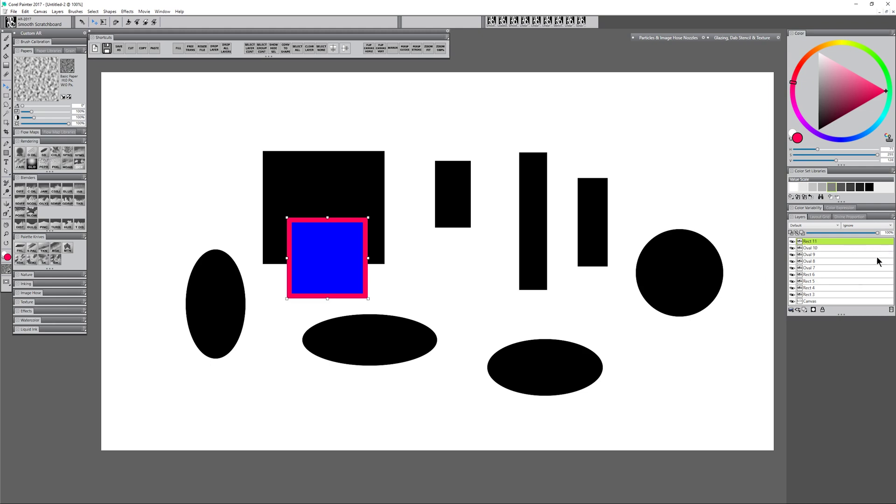
Step: Collapse all shape layers into one committed image layer and smear it with Coarse Oily Blender 2
left_click(815, 294, "shift")
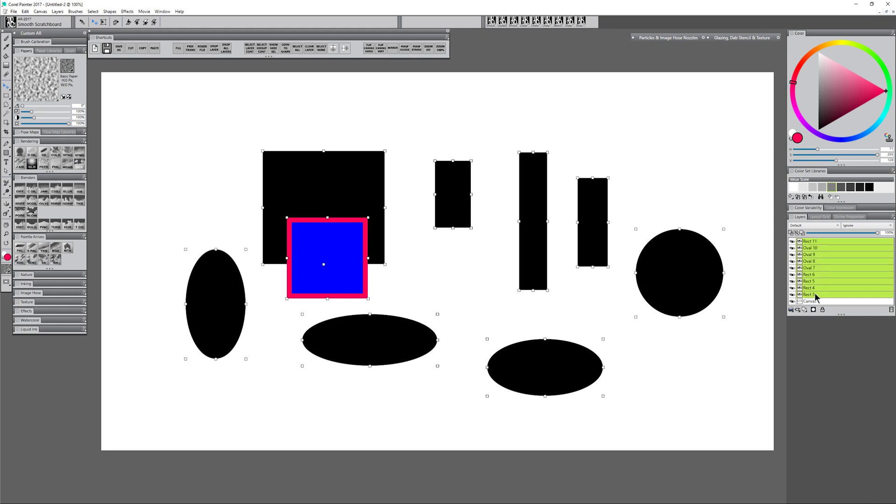
left_click(792, 310)
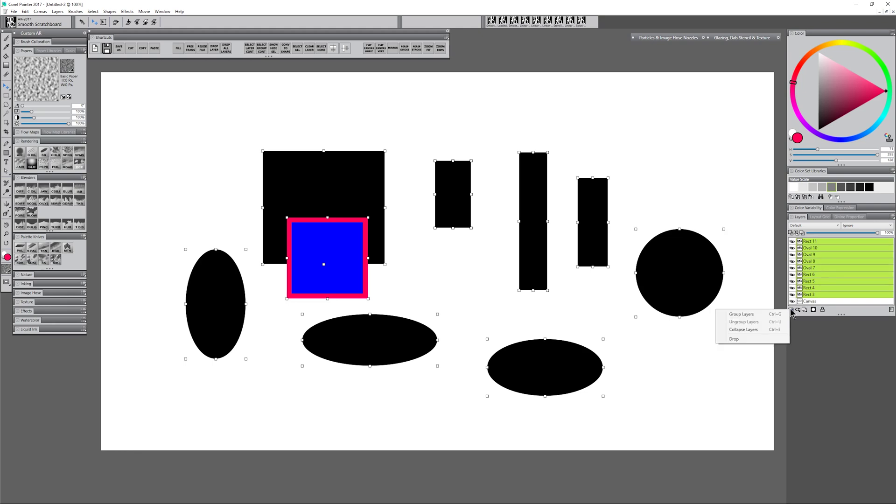
left_click(739, 330)
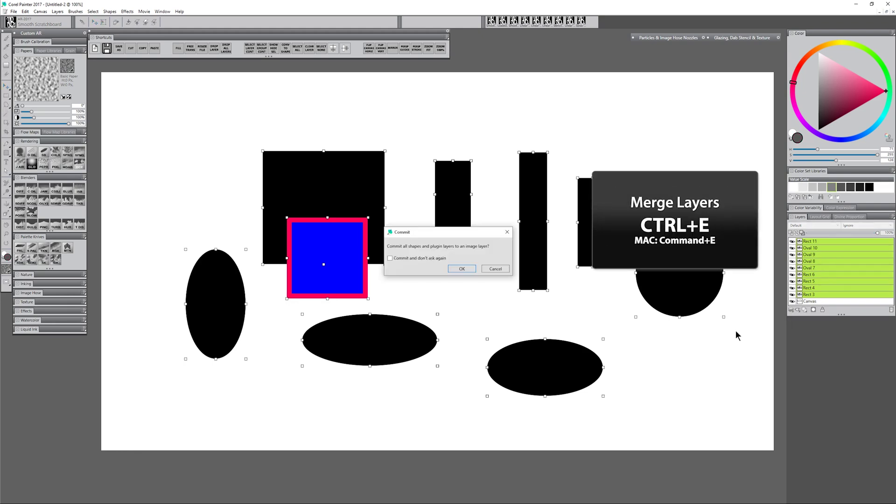
left_click(461, 269)
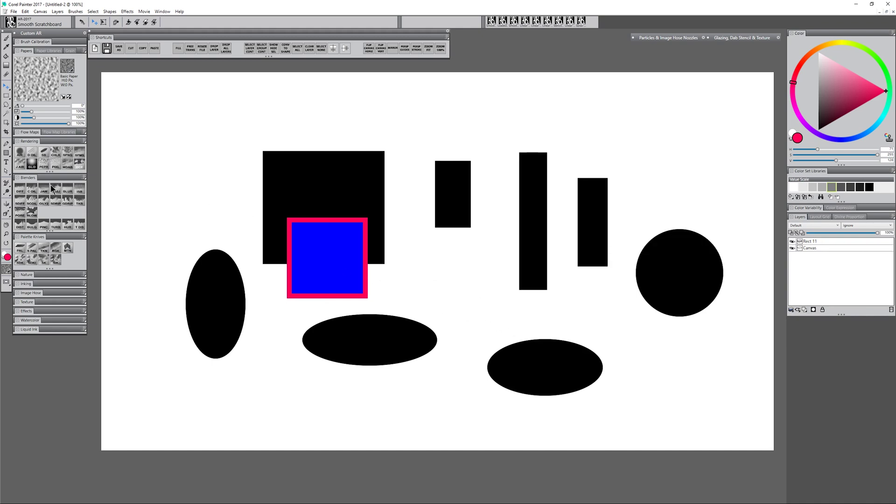
left_click(32, 189)
mouse_move(320, 160)
left_mouse_down()
mouse_move(303, 173)
mouse_move(286, 260)
mouse_move(400, 191)
mouse_move(494, 180)
mouse_move(399, 321)
mouse_move(478, 330)
mouse_move(606, 281)
mouse_move(669, 306)
mouse_move(663, 319)
mouse_move(682, 327)
left_mouse_up()
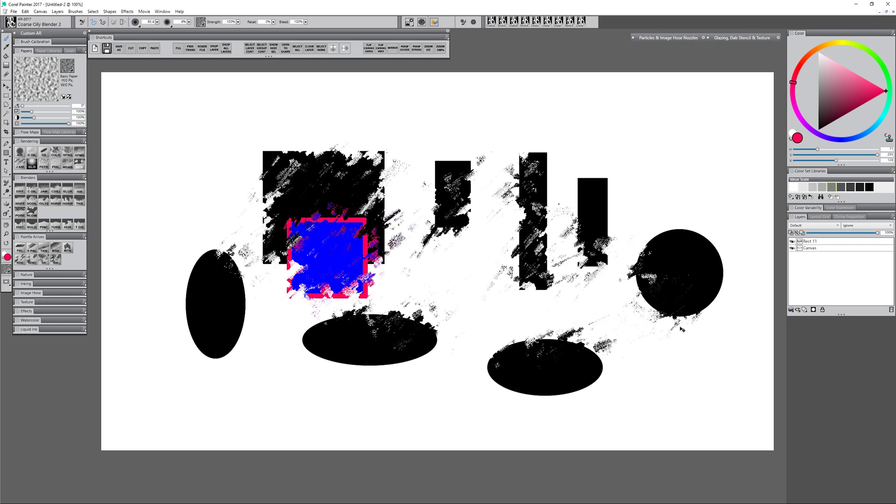
Step: Undo the collapse and smear, then decline committing the shape layers when blending again
key("ctrl+z")
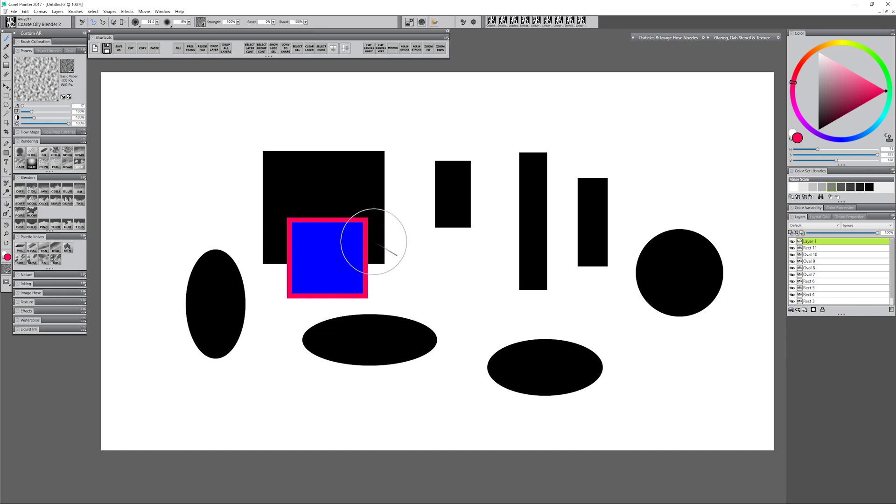
right_click(811, 248)
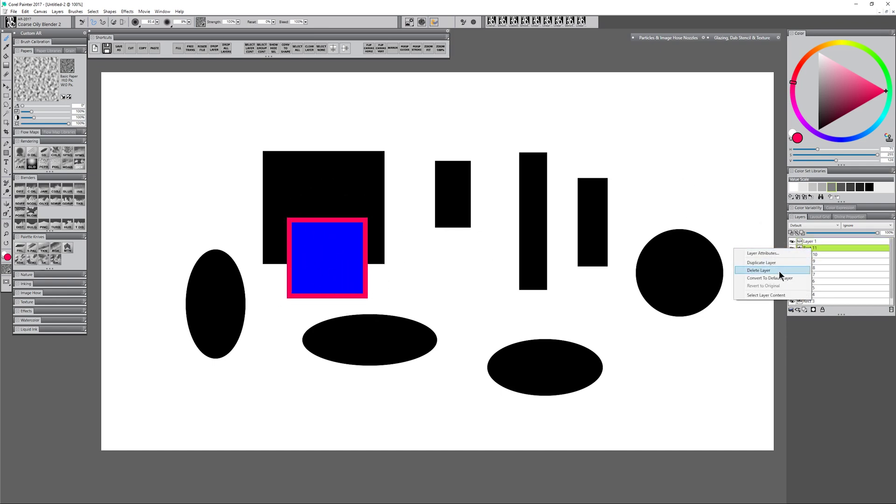
key("Escape")
left_click_drag(308, 285, 344, 225)
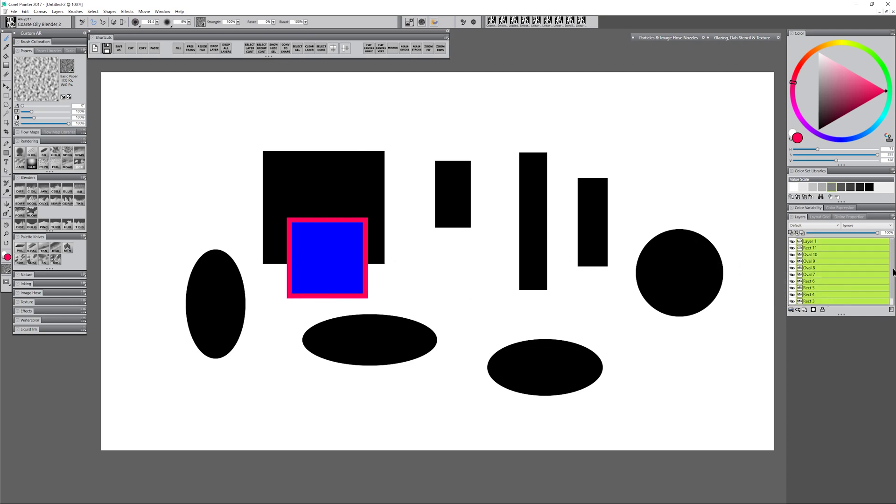
left_click(541, 260)
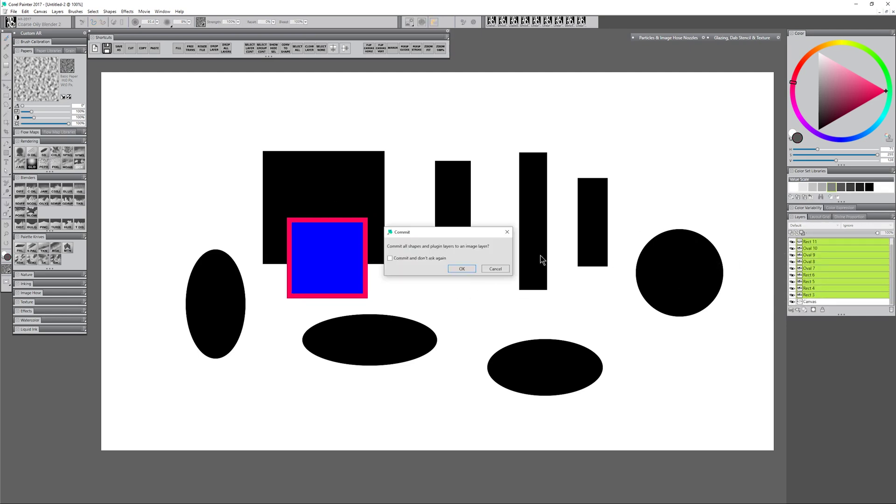
left_click(461, 268)
mouse_move(460, 272)
left_mouse_down()
mouse_move(516, 180)
mouse_move(536, 300)
mouse_move(670, 356)
mouse_move(770, 306)
left_mouse_up()
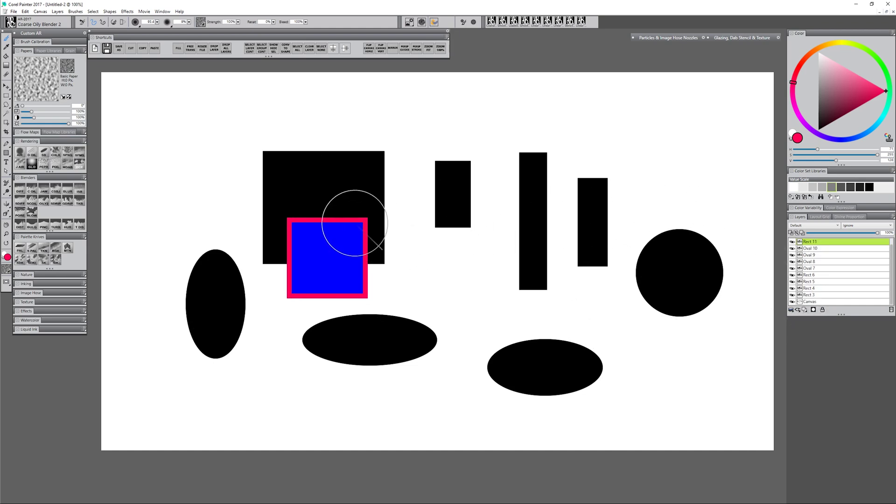
Step: Drag the blue square's right corners outward and pull the black square's top up into a slant
left_click(7, 173)
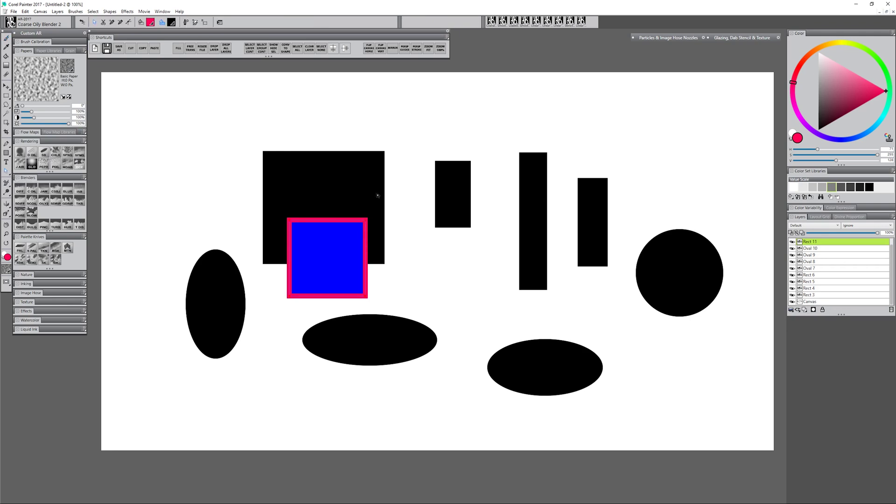
left_click_drag(366, 218, 414, 200)
left_click_drag(366, 297, 427, 299)
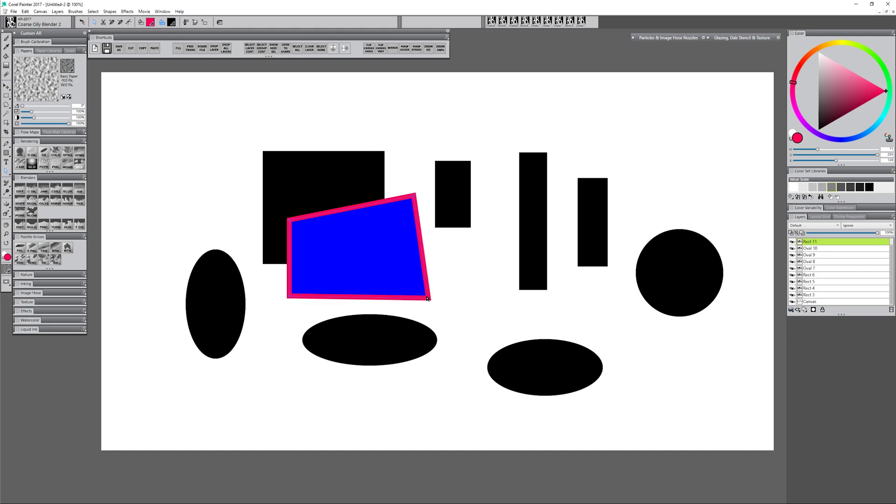
left_click(368, 167)
left_click_drag(385, 151, 360, 98)
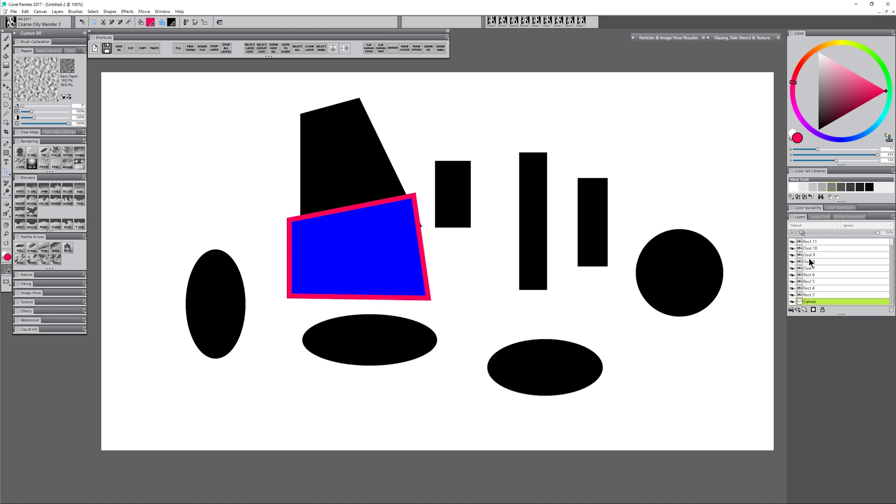
Step: Toggle the Canvas layer's visibility, then Drop All layers to leave a blank white canvas
left_click(791, 301)
left_click(792, 301)
left_click(792, 302)
left_click(791, 302)
left_click(792, 302)
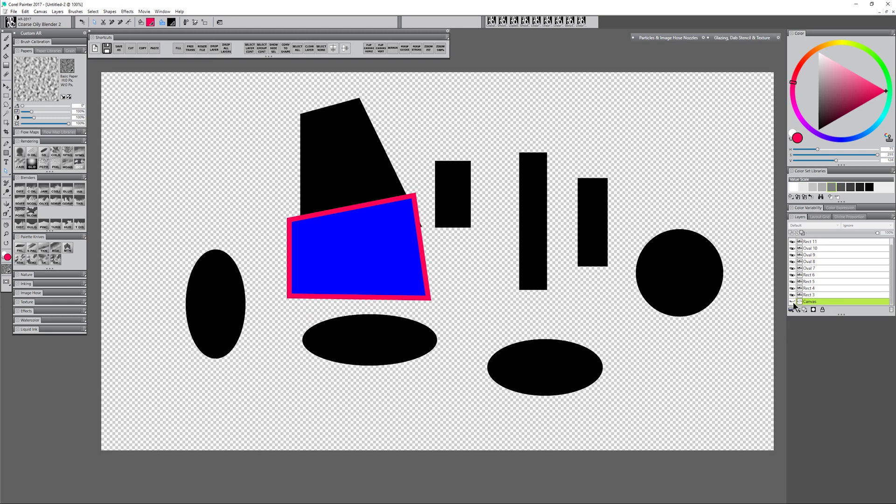
left_click(792, 302)
left_click(60, 11)
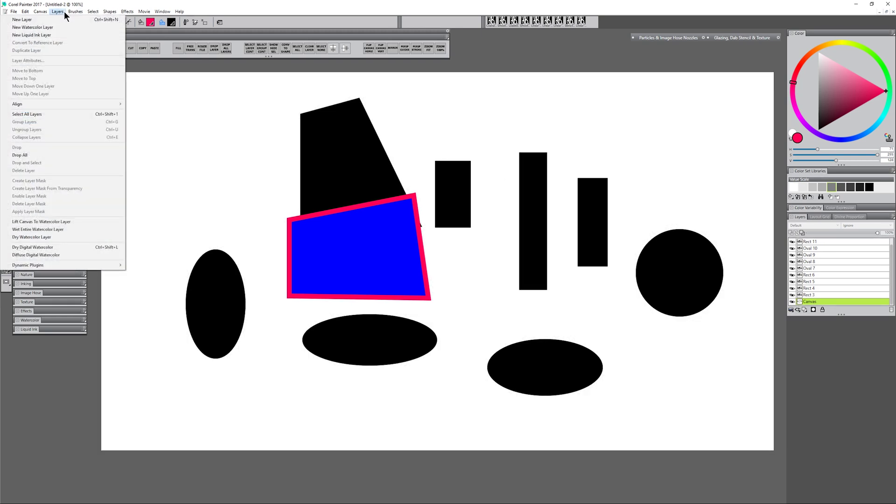
left_click(64, 156)
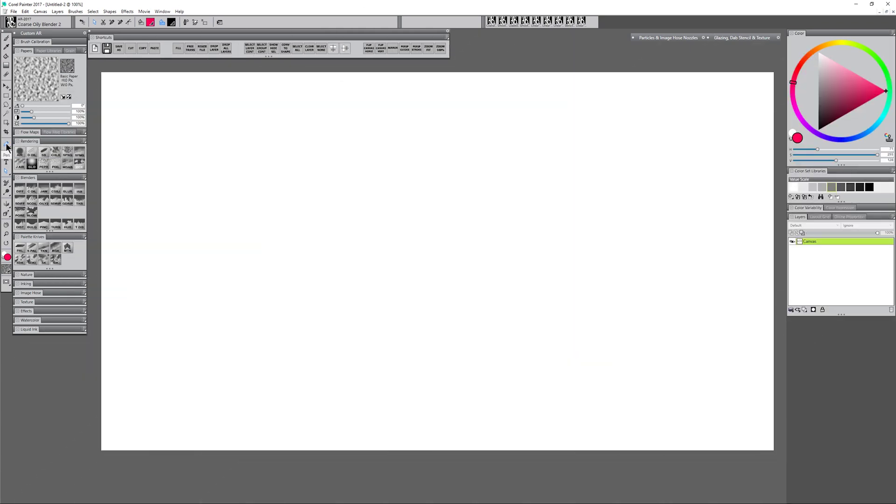
Step: Draw a closed straight-edged polygon outline on the left with the Pen tool
left_click(6, 147)
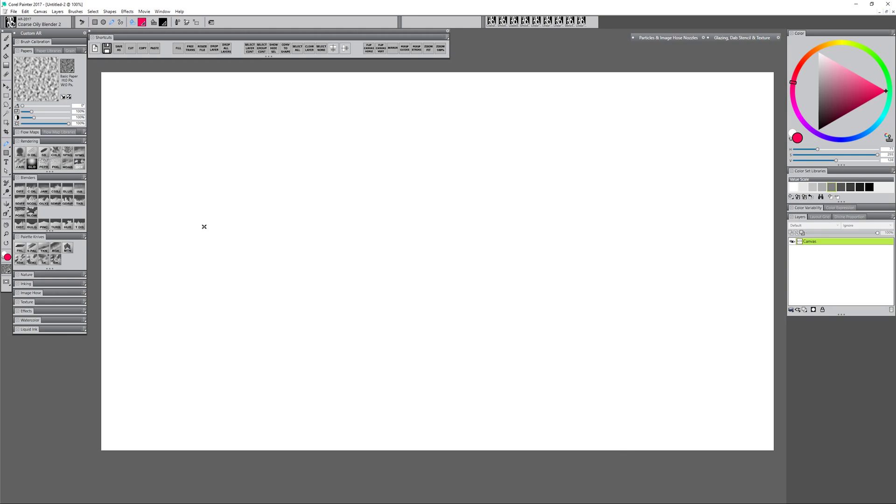
left_click(204, 229)
left_click(297, 165)
left_click(391, 151)
left_click(461, 171)
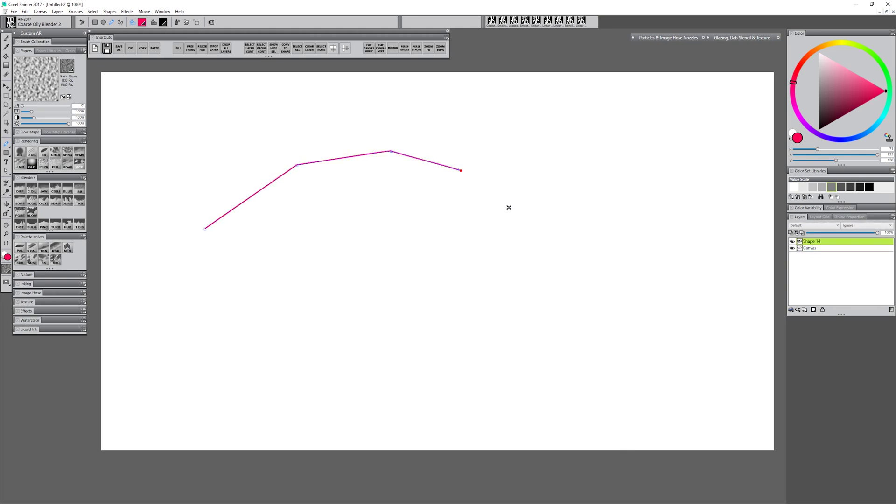
left_click(515, 212)
left_click(520, 261)
left_click(439, 300)
left_click(377, 313)
left_click(303, 286)
left_click(246, 269)
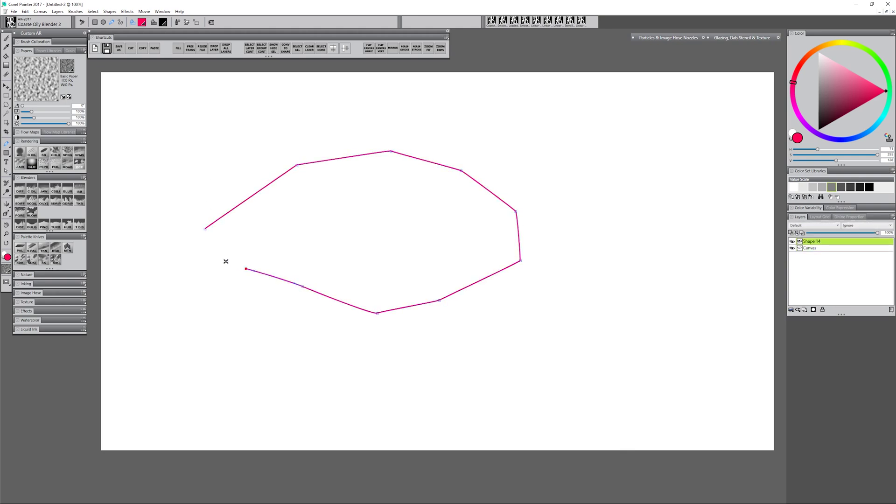
left_click(200, 241)
Step: Draw a closed curved C-shaped outline to its right using smooth anchor points
left_click(205, 229)
left_click(556, 189)
left_click_drag(631, 158, 695, 190)
left_click_drag(708, 229, 701, 299)
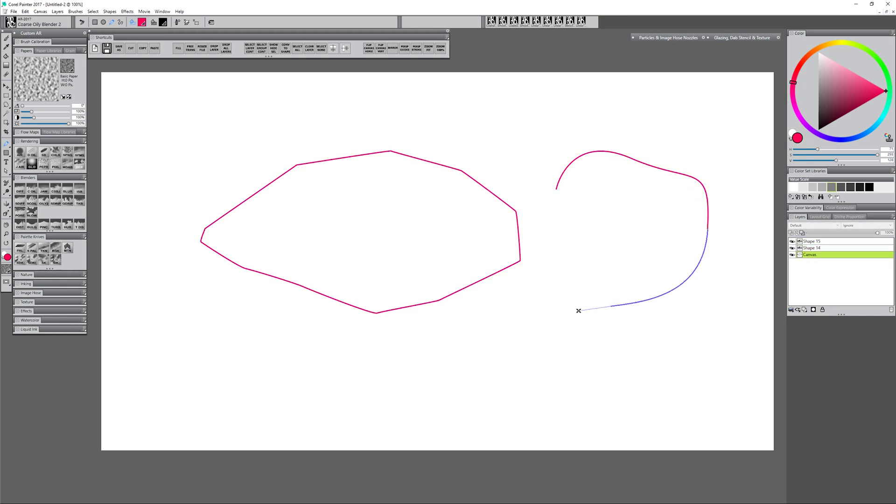
left_click_drag(611, 306, 556, 290)
left_click_drag(556, 241, 578, 268)
left_click(670, 268)
left_click(681, 236)
left_click(659, 202)
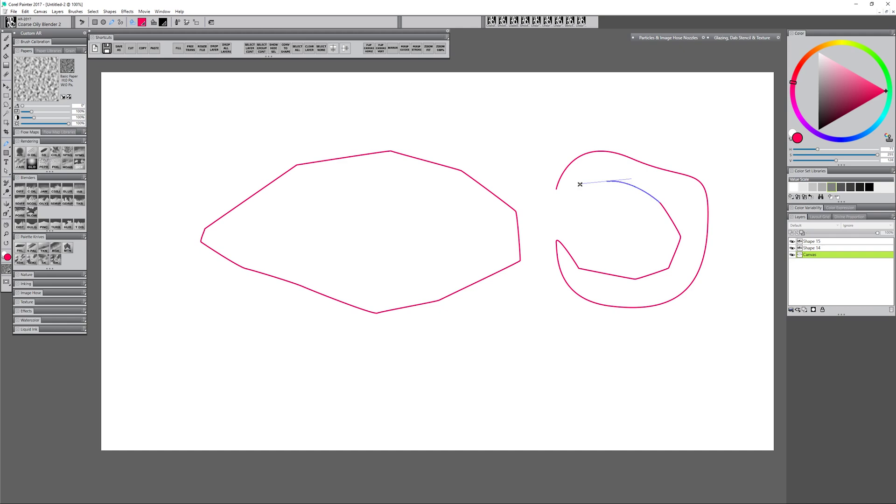
left_click(556, 190)
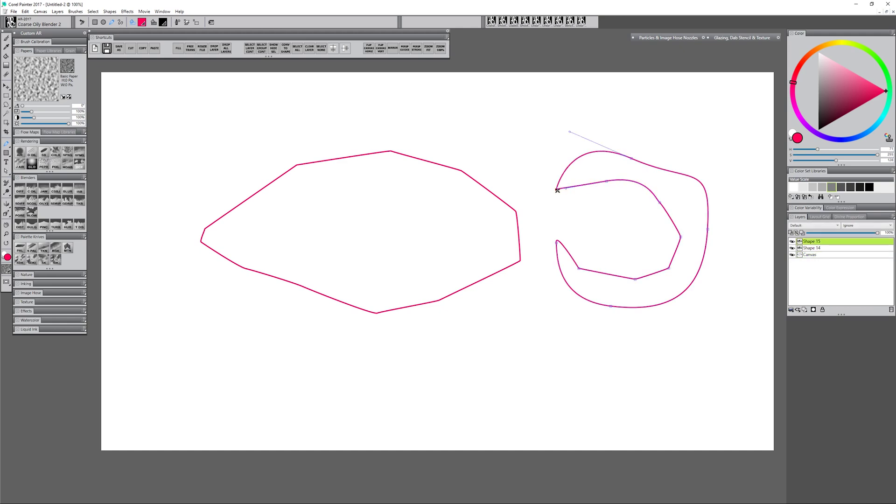
Step: Drag Shape 15's anchors and handles to round its top and curl the inner tip inward, then deselect
left_click(6, 173)
mouse_move(570, 132)
left_mouse_down()
mouse_move(570, 156)
mouse_move(570, 149)
left_mouse_up()
left_click_drag(632, 159, 624, 134)
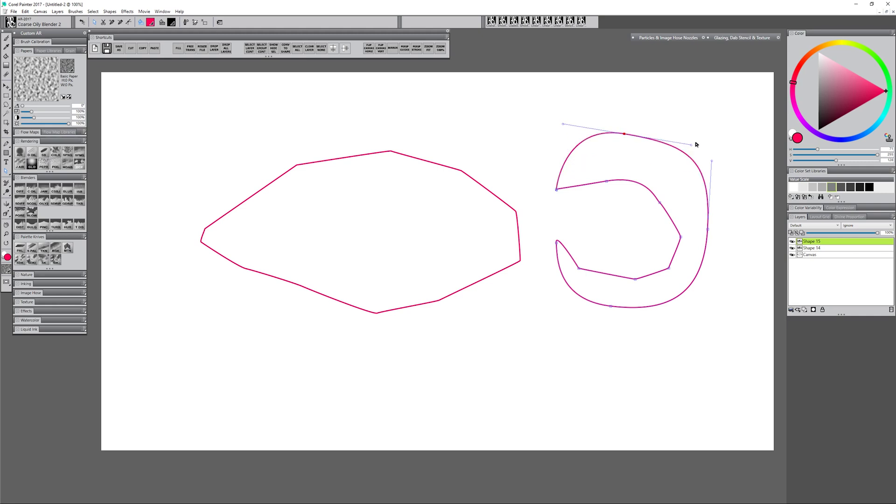
left_click_drag(692, 145, 700, 138)
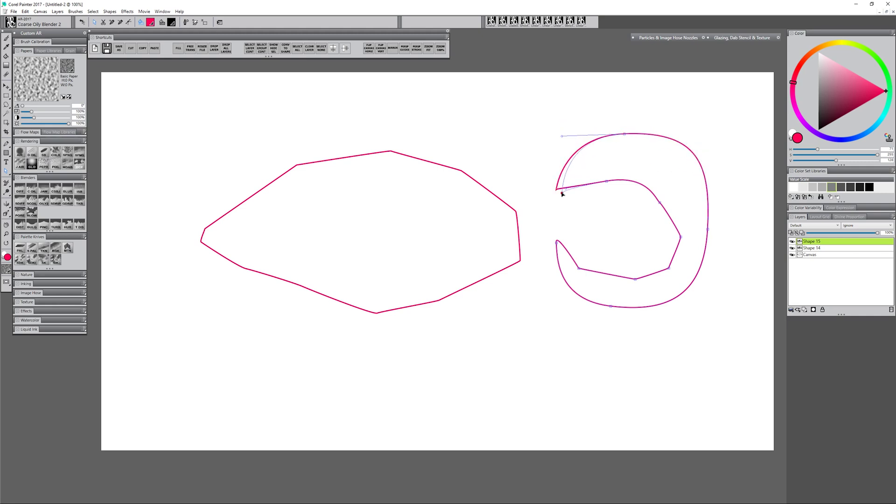
left_click_drag(562, 194, 563, 193)
left_click_drag(649, 175, 663, 186)
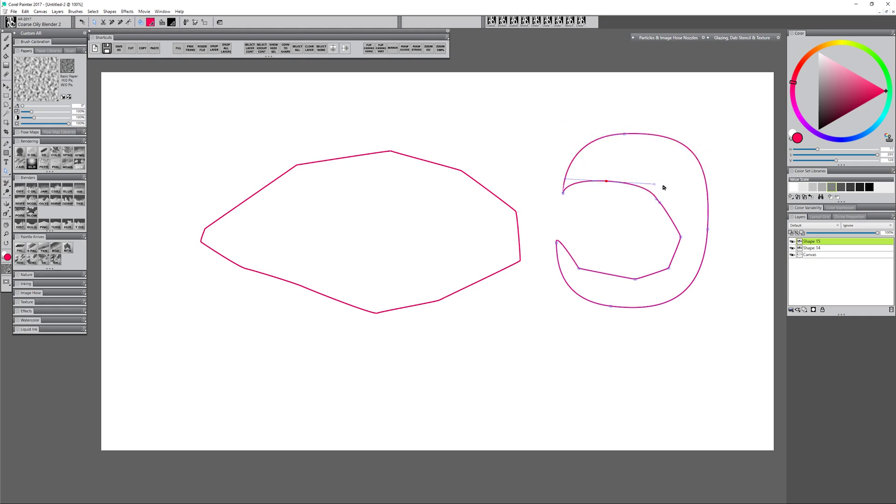
left_click(697, 217)
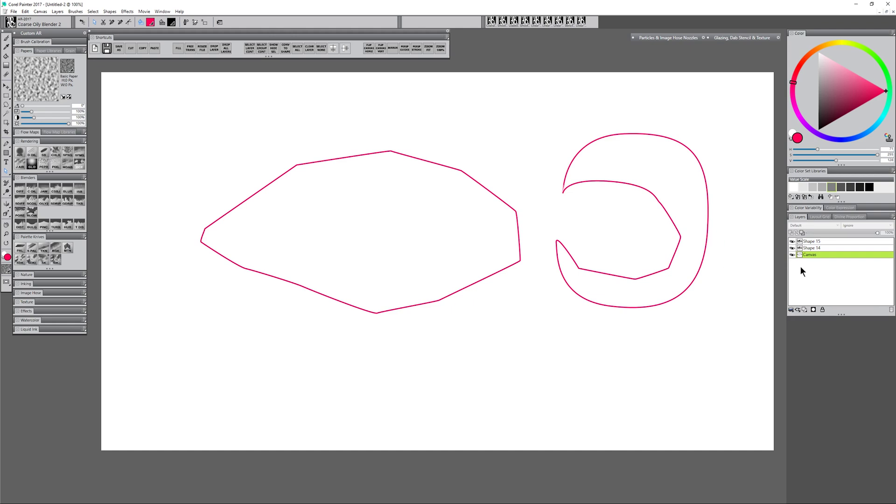
Step: Give Shape 15 a solid black fill with no stroke in Shape Attributes
double_click(823, 241)
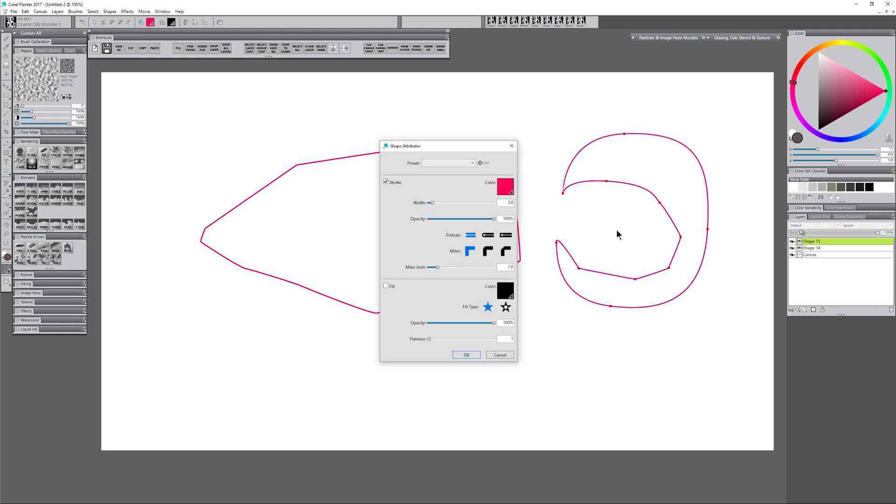
left_click(386, 182)
left_click(386, 286)
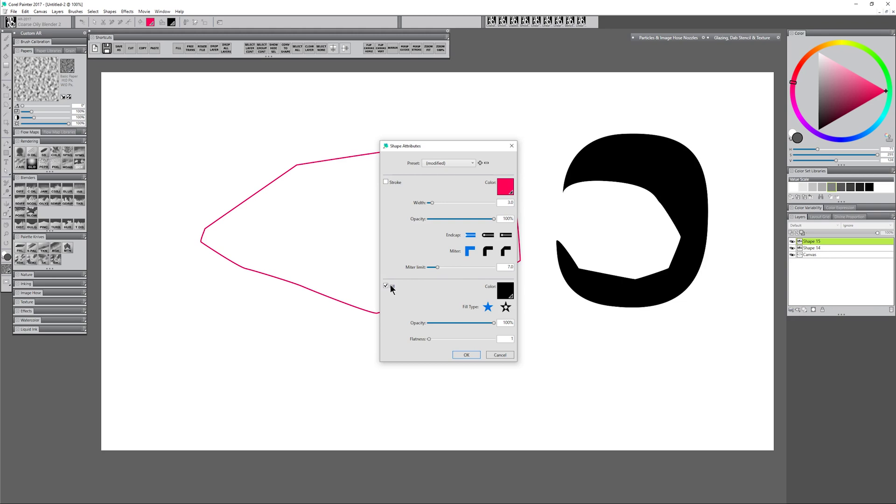
left_click(472, 356)
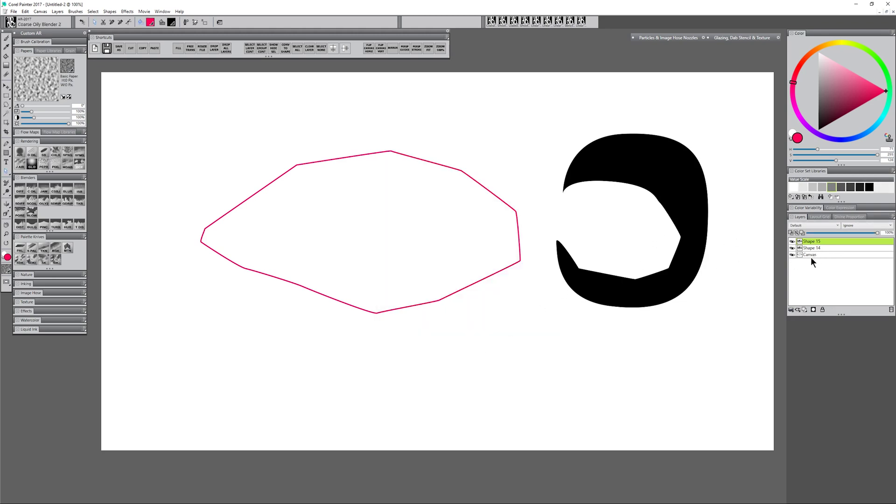
Step: Convert the black shape to a default layer and smear its edge with a Blender brush
right_click(807, 240)
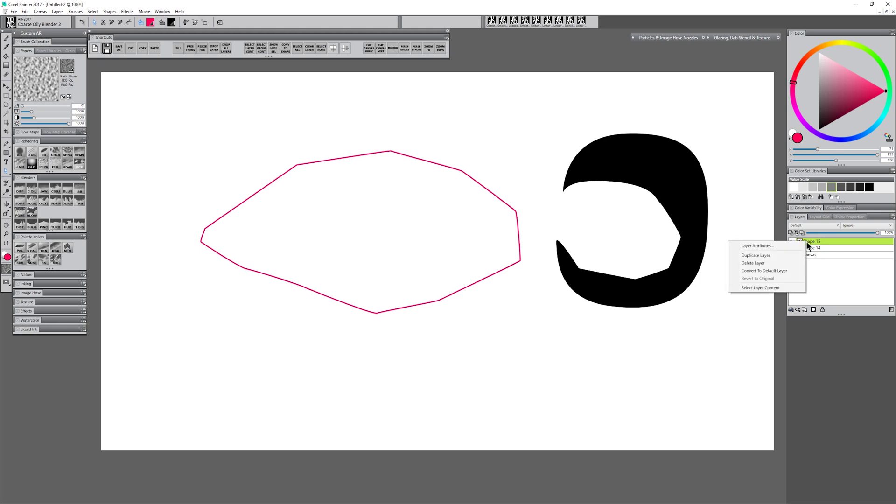
left_click(771, 270)
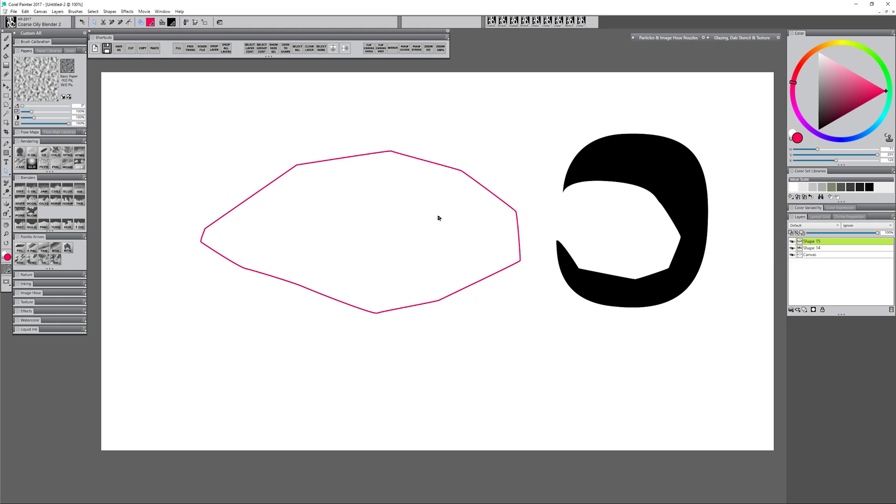
key("b")
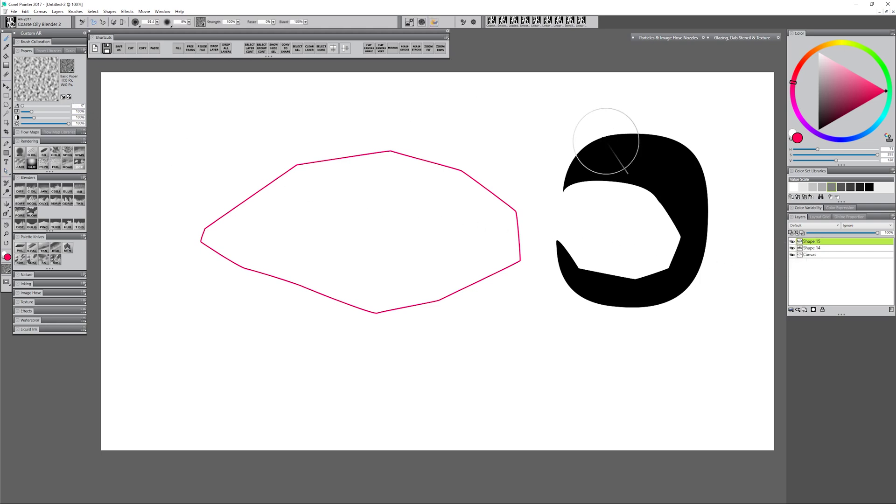
mouse_move(603, 140)
left_mouse_down()
mouse_move(662, 156)
mouse_move(602, 234)
left_mouse_up()
left_click_drag(602, 233, 675, 329)
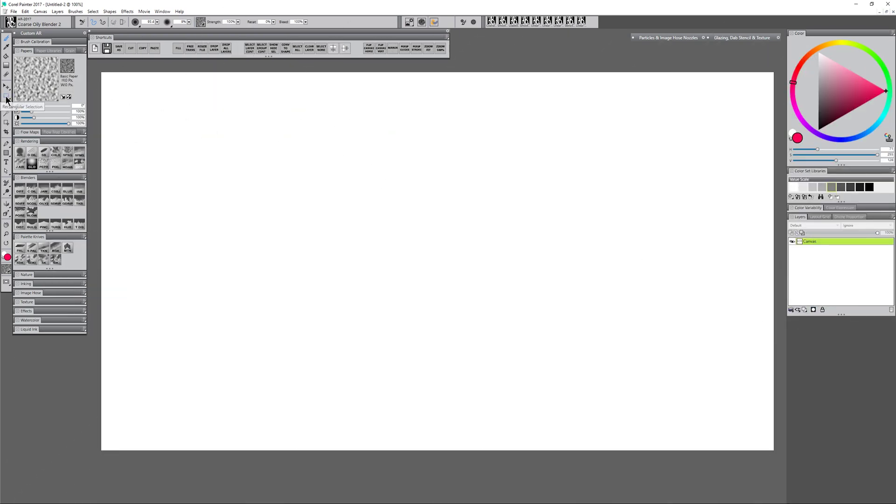
Step: Draw a tall rectangular selection on the left and add blocks to its right
left_click(6, 96)
left_click_drag(221, 148, 316, 302)
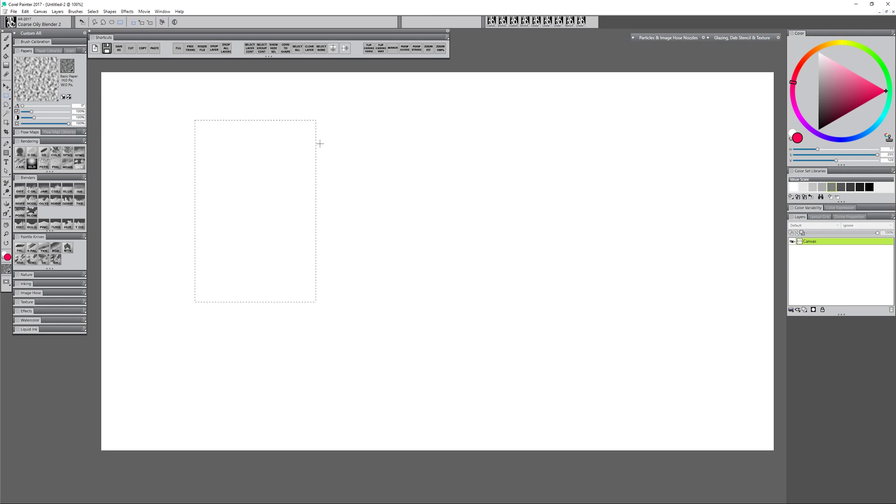
left_click_drag(281, 178, 398, 252)
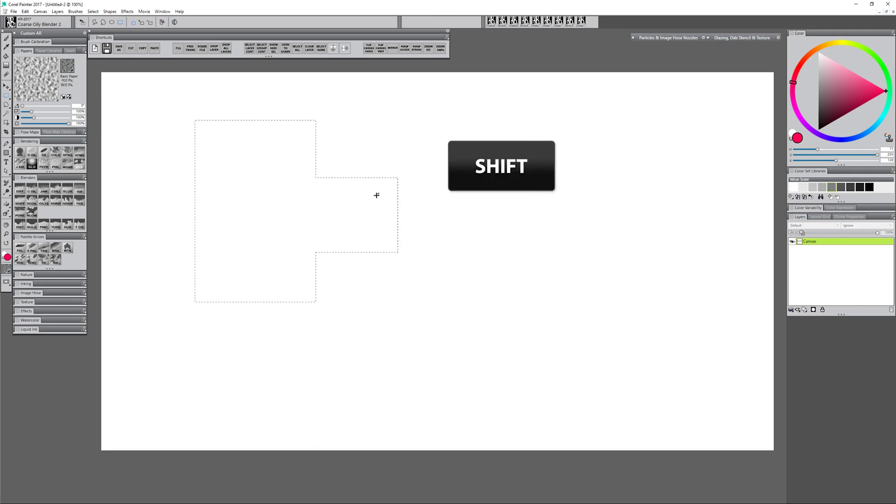
left_click_drag(344, 159, 373, 177)
left_click_drag(385, 213, 447, 249)
left_click_drag(349, 238, 387, 301)
Step: Add more rectangular blocks below and along the right side of the selection
left_click_drag(257, 289, 313, 380)
left_click_drag(400, 198, 476, 250)
left_click_drag(478, 173, 414, 216)
left_click_drag(412, 250, 452, 312)
left_click_drag(452, 272, 475, 298)
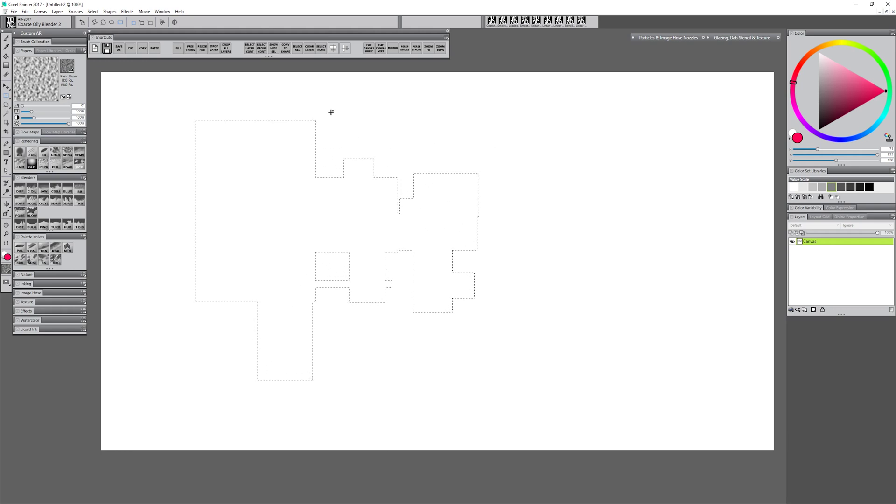
Step: Subtract a tall column, top and lower-left notches, and a middle hole from the selection
left_click_drag(227, 103, 266, 237)
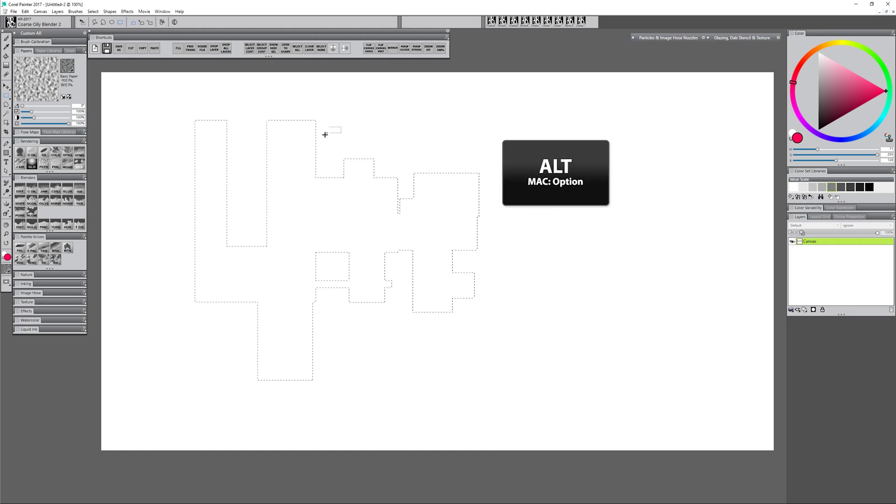
left_click_drag(324, 127, 291, 157)
left_click_drag(188, 262, 232, 289)
left_click_drag(307, 207, 360, 232)
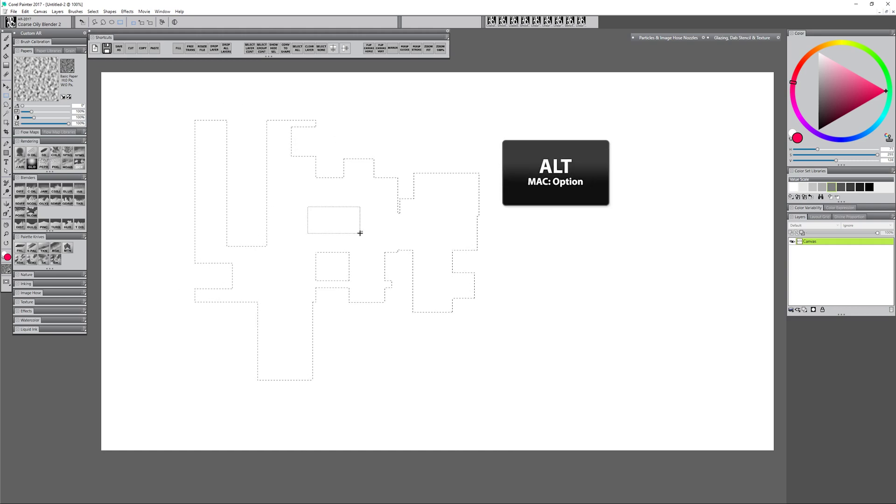
Step: Fill the selection with pink on new Layer 1, deselect, and move it up and right
left_click(805, 309)
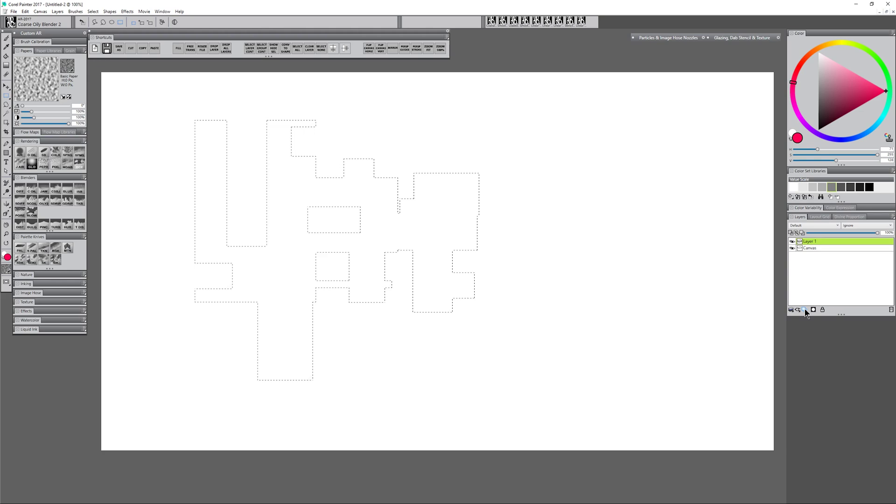
left_click(179, 48)
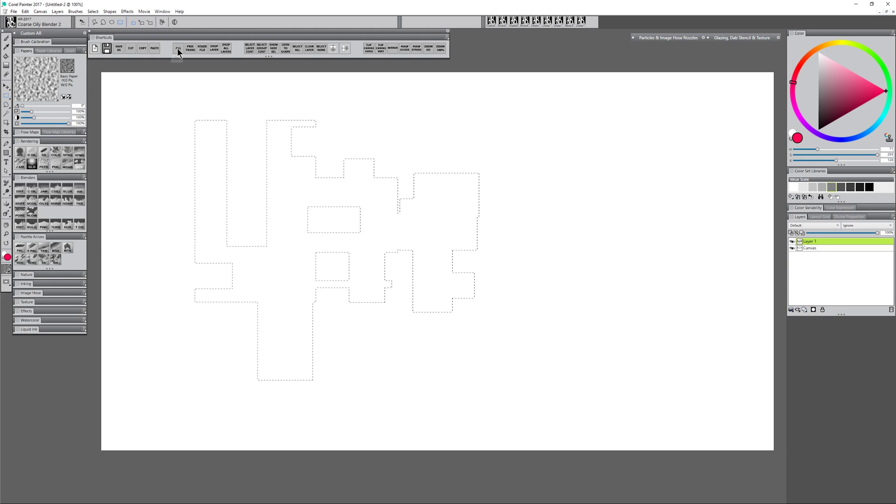
left_click(476, 286)
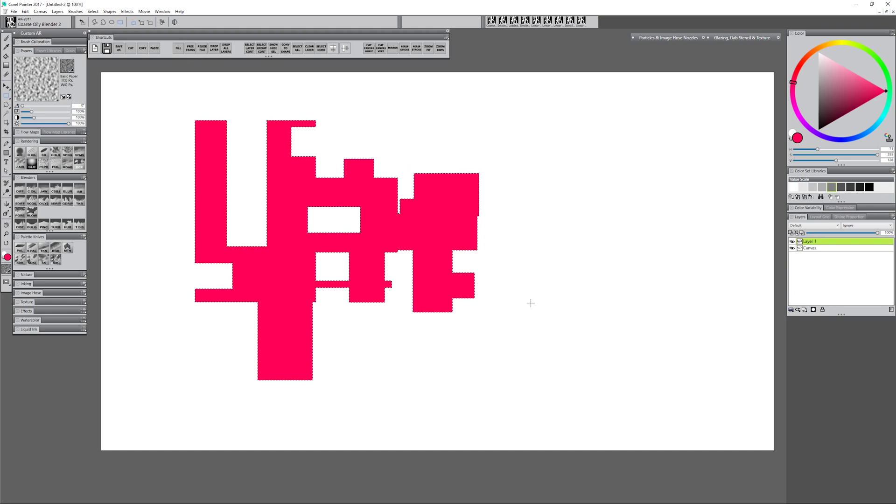
key("ctrl+d")
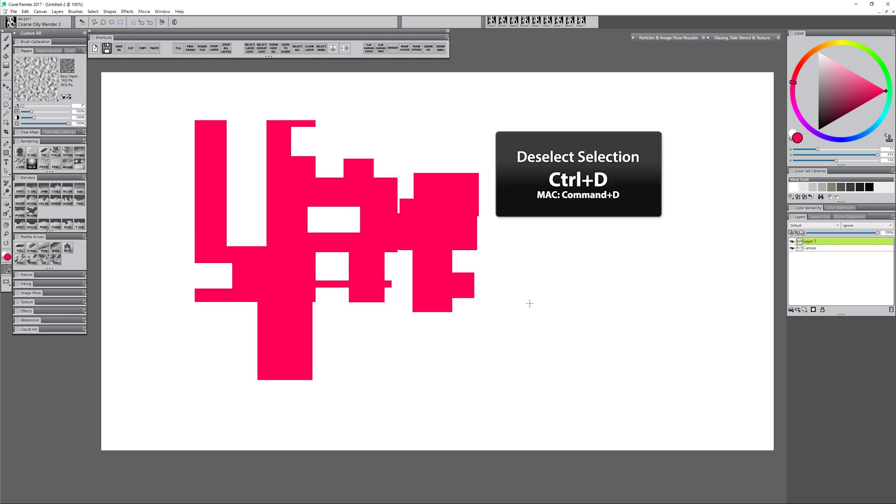
key("f")
left_click_drag(468, 216, 530, 206)
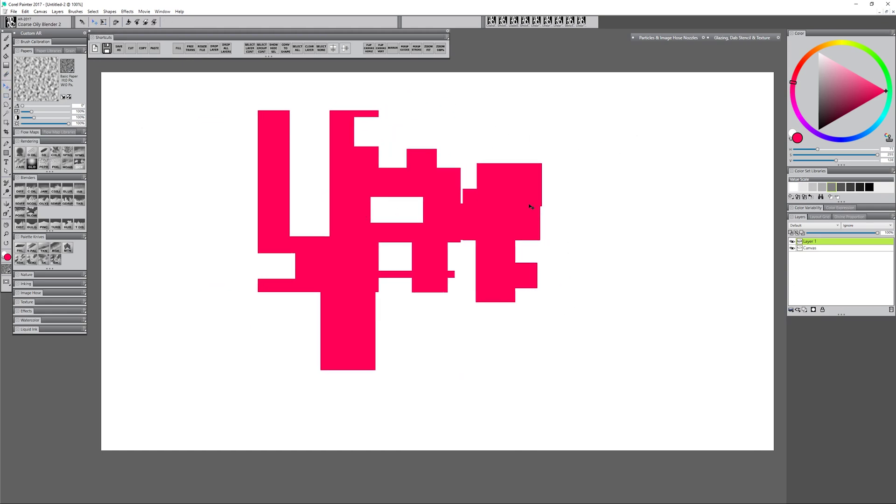
Step: Add Layer 2 and build a selection of overlapping ovals
left_click(805, 310)
left_click(7, 95)
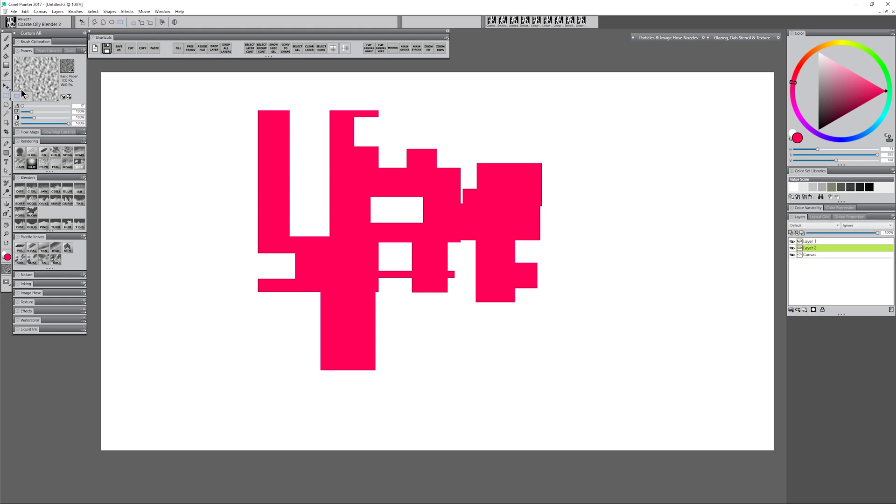
left_click(26, 96)
key("ctrl+shift+d")
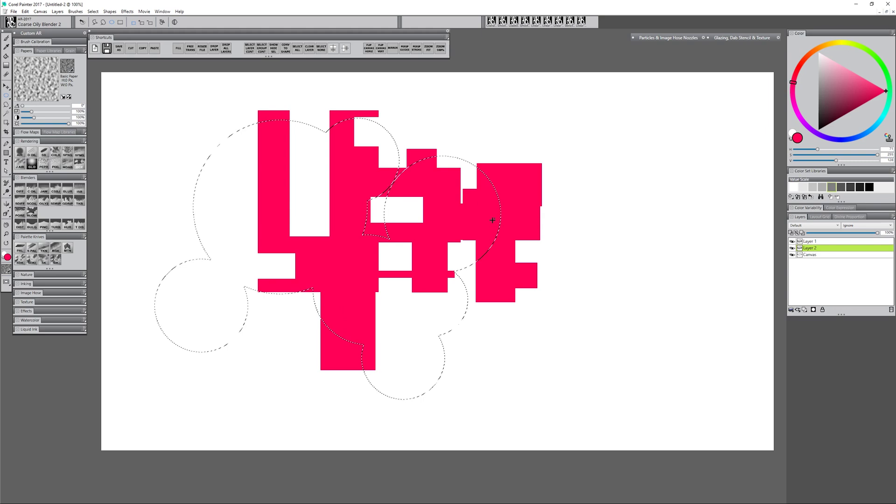
Step: Fill the ovals with blue, deselect, shift them right, and undo a trial smear
left_click(846, 139)
key("ctrl+f")
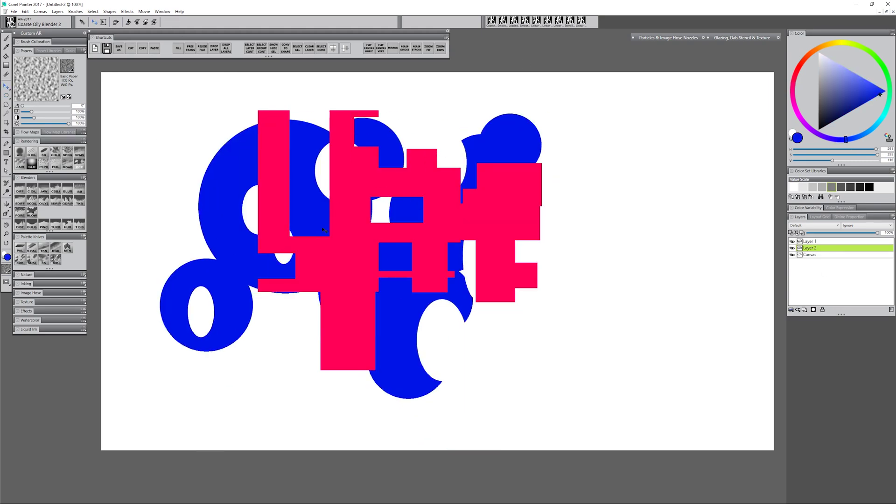
key("ctrl+d")
left_click_drag(396, 248, 504, 272)
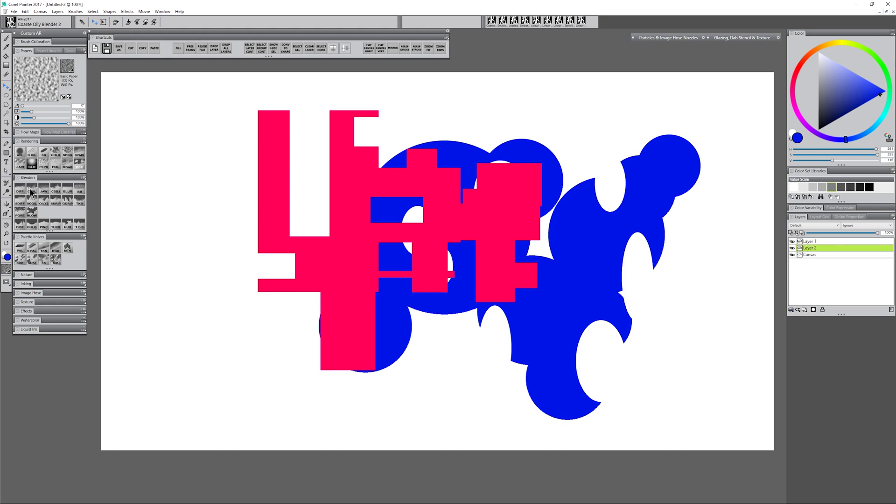
key("b")
mouse_move(524, 150)
left_mouse_down()
mouse_move(498, 197)
mouse_move(510, 236)
left_mouse_up()
key("ctrl+z")
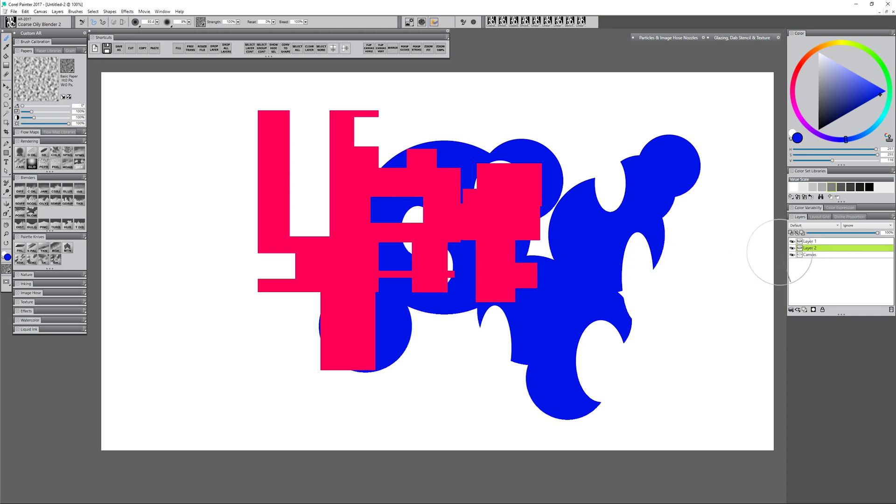
Step: Convert Layer 2's blue content into vector Shape 50 and hide Layers 1 and 2
right_click(811, 249)
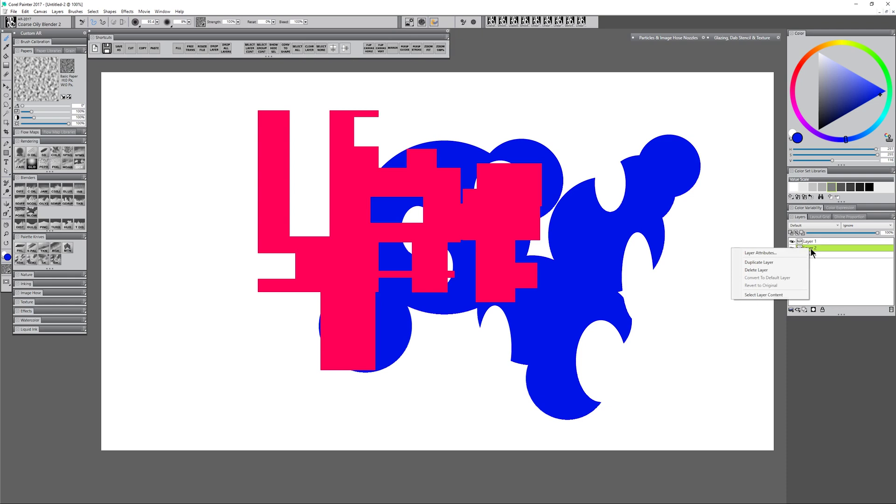
left_click(773, 297)
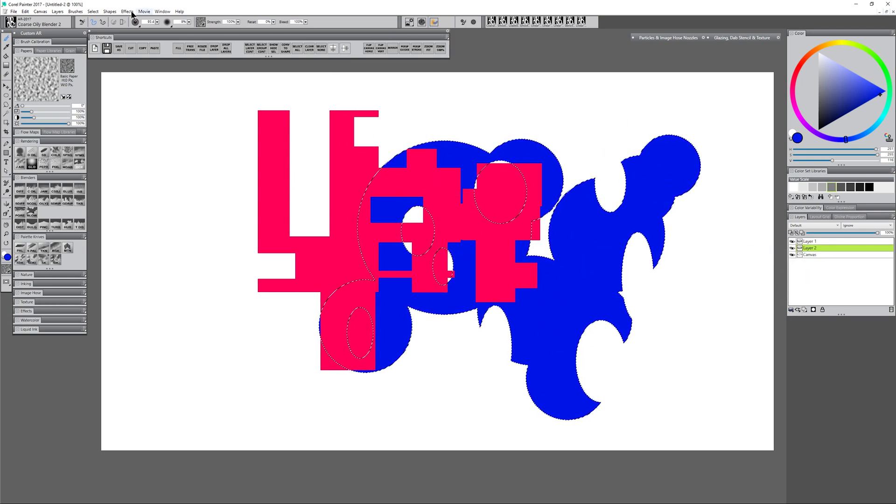
left_click(92, 12)
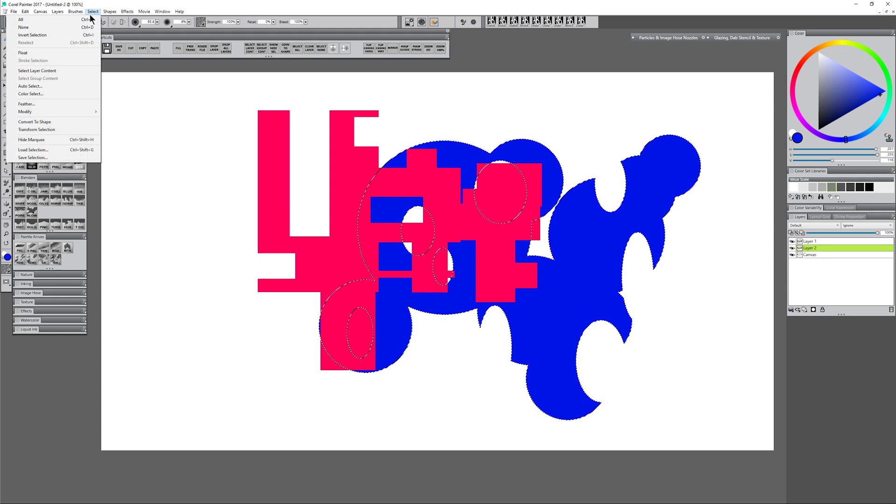
left_click(77, 122)
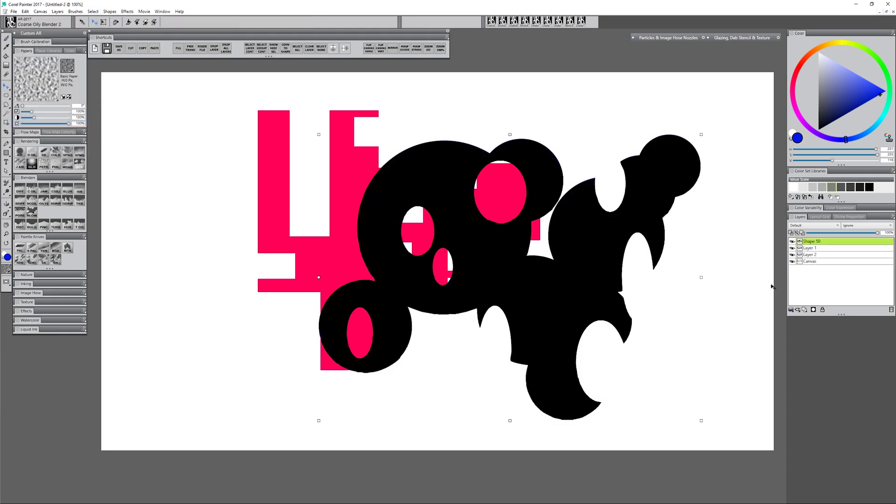
left_click(792, 255)
left_click(792, 248)
Step: Change Shape 50's fill colour to lime green in Shape Attributes
double_click(823, 242)
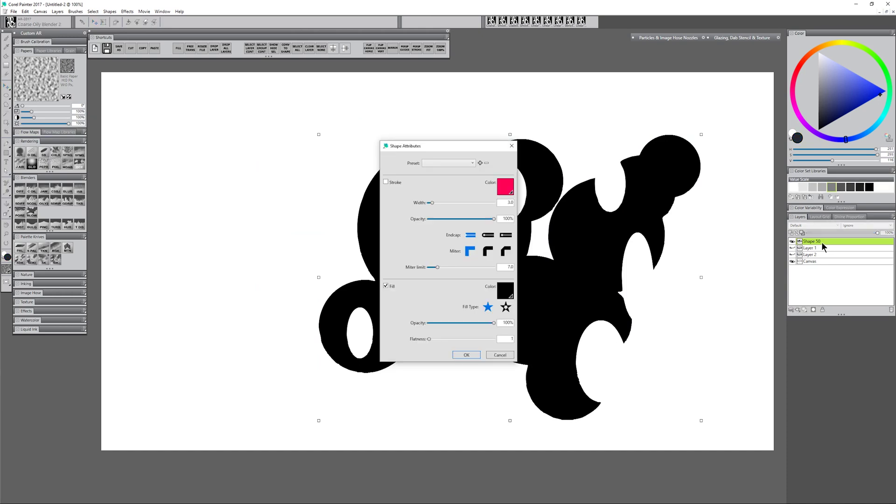
left_click(505, 290)
left_click(885, 92)
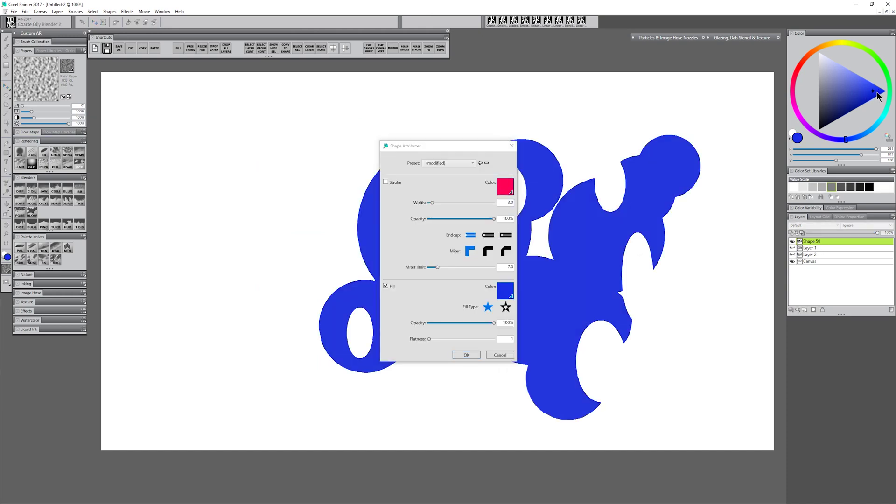
left_click(853, 90)
left_click(854, 44)
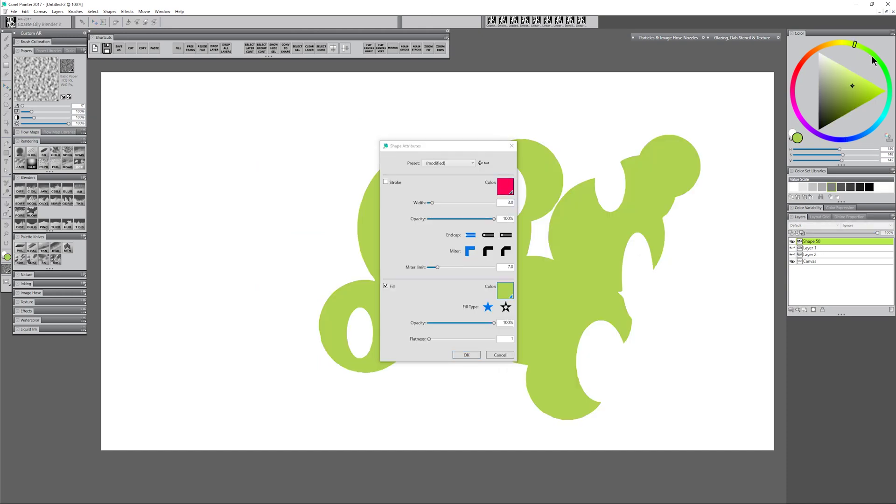
left_click(477, 356)
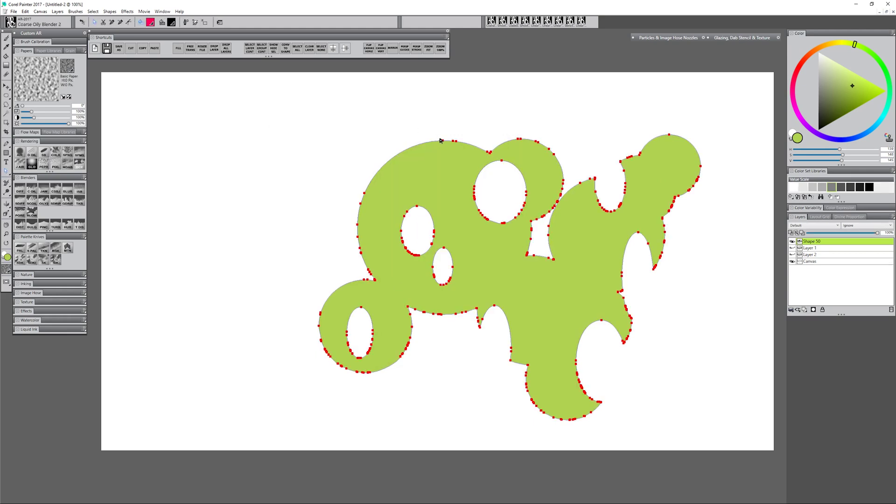
Step: Drag Shape 50's top anchor up-left into a pointed peak and deselect the shape
left_click_drag(440, 141, 391, 115)
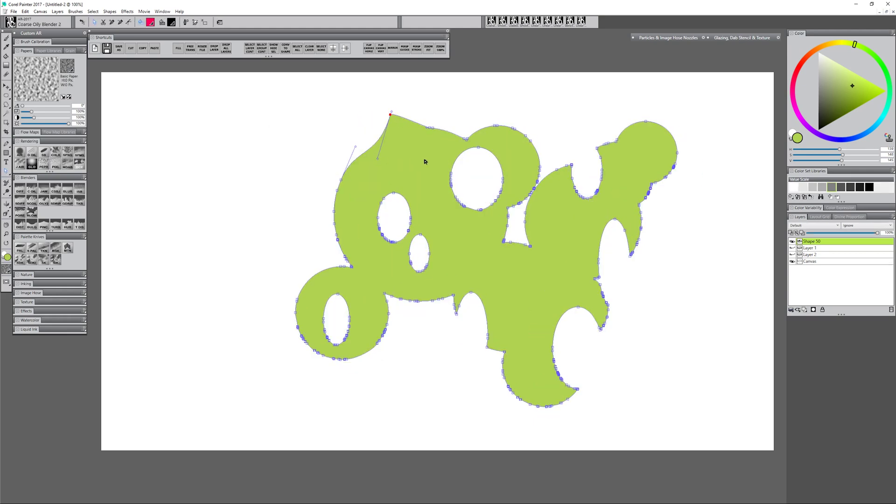
key("ctrl+d")
left_click(443, 211)
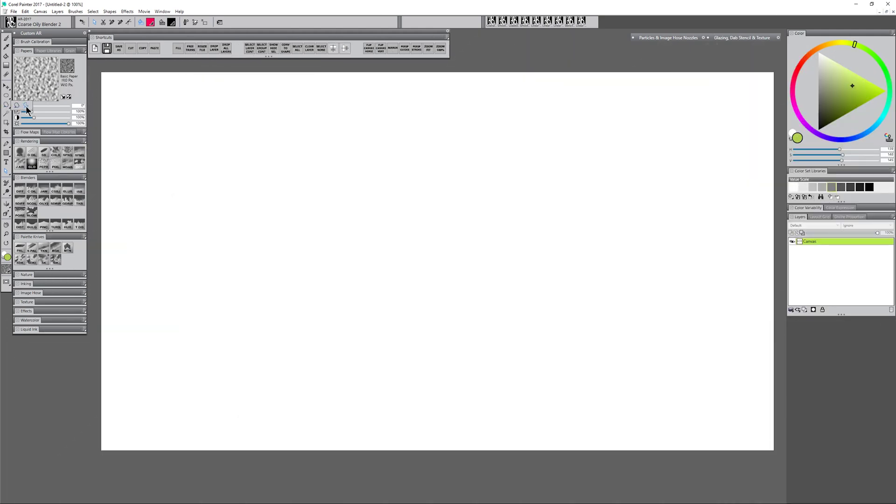
Step: Outline an angular area with the Polygonal Lasso and fill it with the current green
left_click(26, 106)
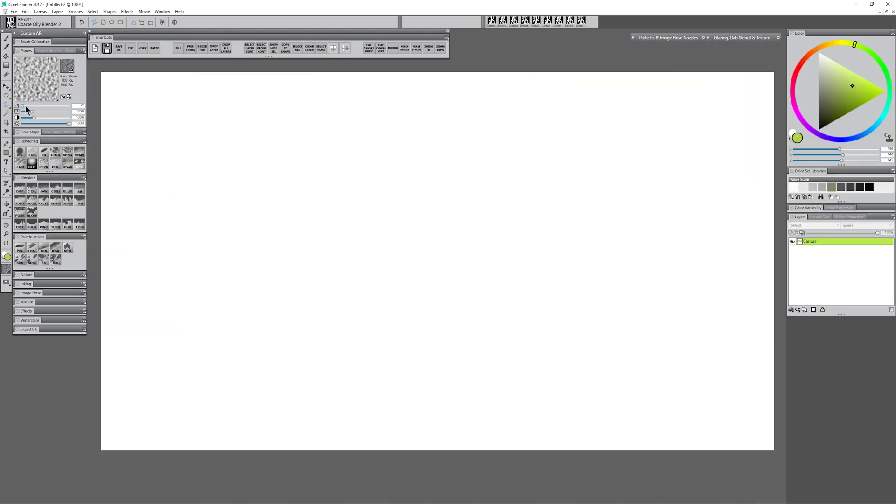
mouse_move(364, 187)
left_mouse_down()
mouse_move(439, 165)
mouse_move(526, 195)
left_mouse_up()
left_click_drag(260, 282, 264, 273)
key("ctrl+f")
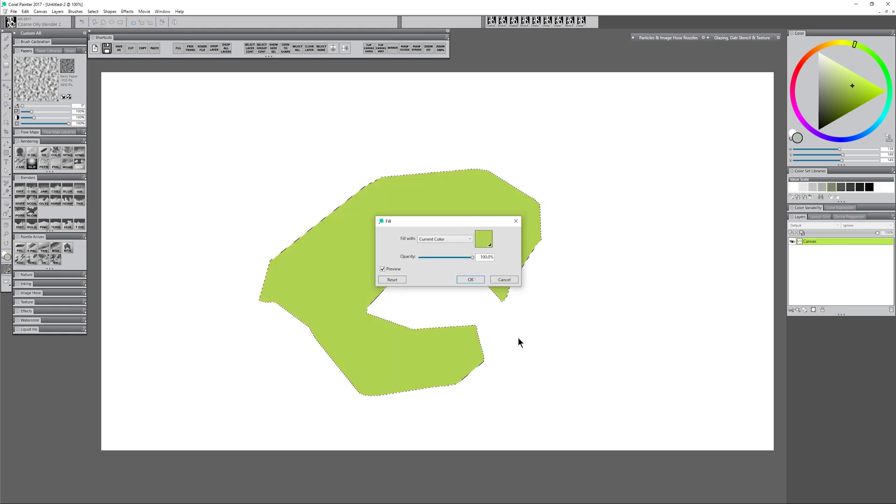
key("Return")
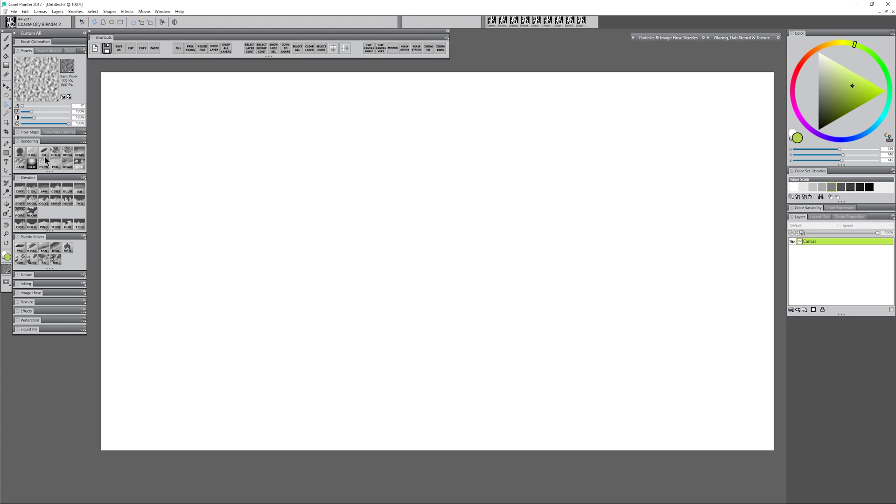
Step: Set up a black Smooth Scratchboard brush with Straight Line Strokes and paint a wavy stroke
left_click(43, 156)
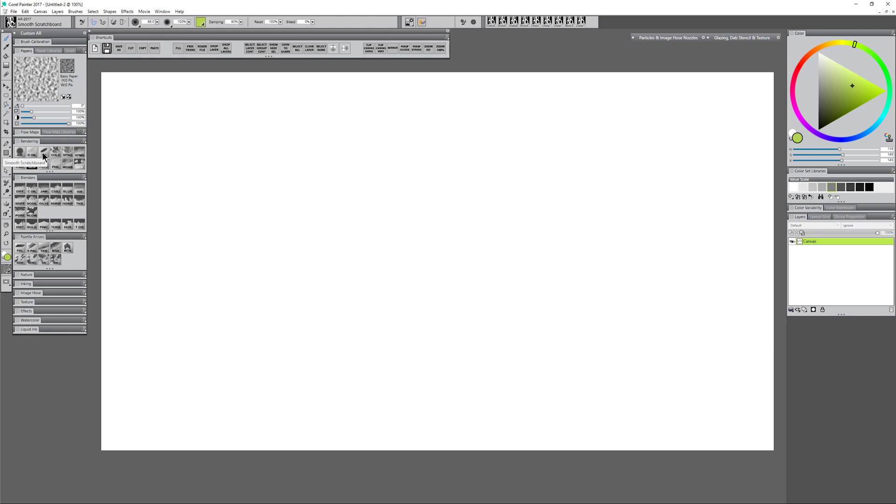
left_click(819, 130)
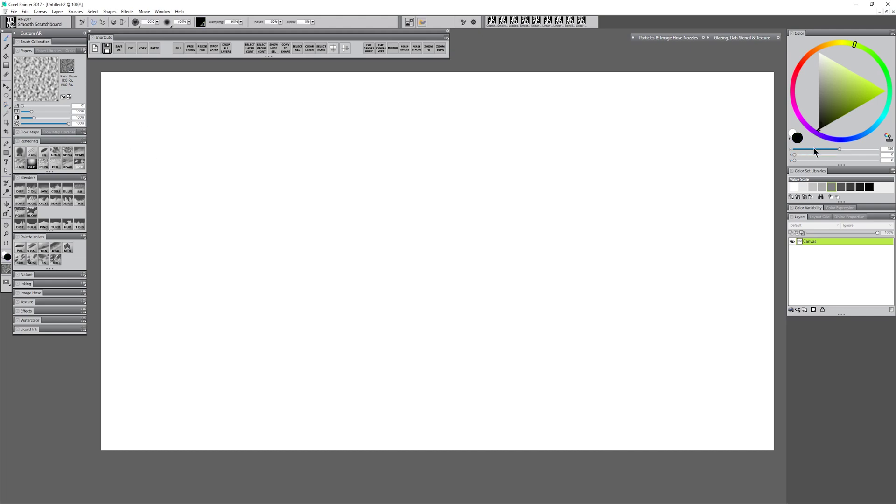
left_click(103, 22)
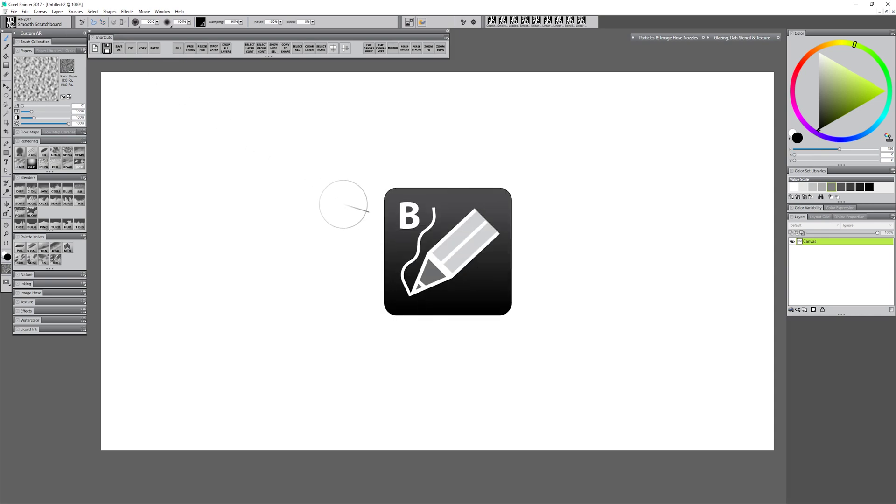
mouse_move(223, 228)
left_mouse_down()
mouse_move(282, 182)
mouse_move(361, 199)
mouse_move(495, 172)
mouse_move(546, 196)
mouse_move(660, 186)
mouse_move(653, 245)
mouse_move(572, 261)
mouse_move(697, 270)
mouse_move(642, 93)
left_mouse_up()
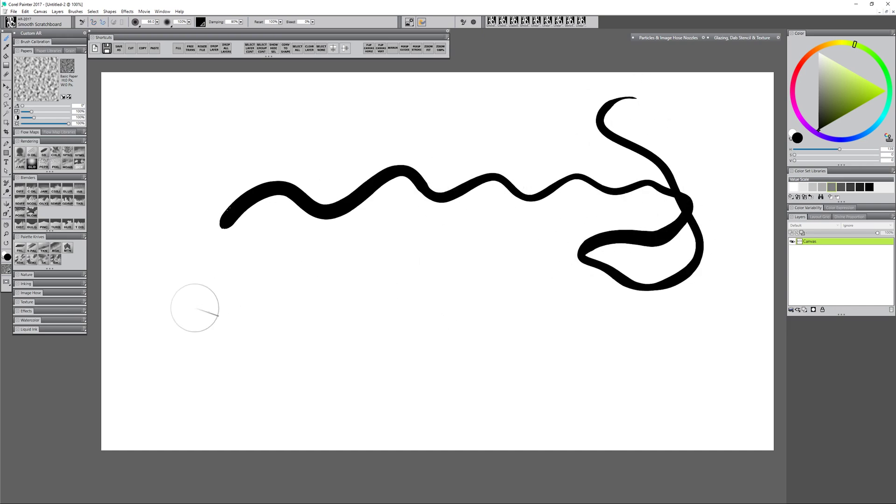
Step: Click a connected straight-line path around the lower and right parts of the canvas
left_click(350, 306)
left_click(422, 321)
left_click(510, 360)
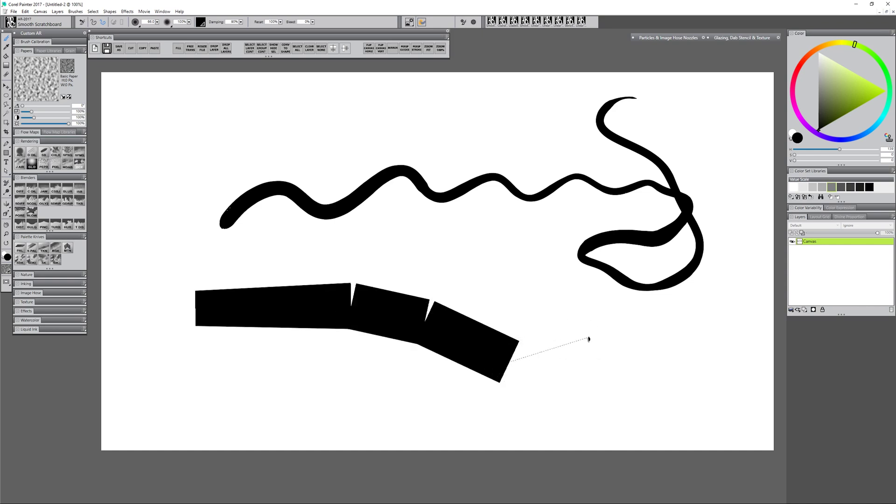
left_click(595, 334)
left_click(653, 287)
left_click(644, 227)
left_click(568, 199)
left_click(484, 190)
left_click(406, 182)
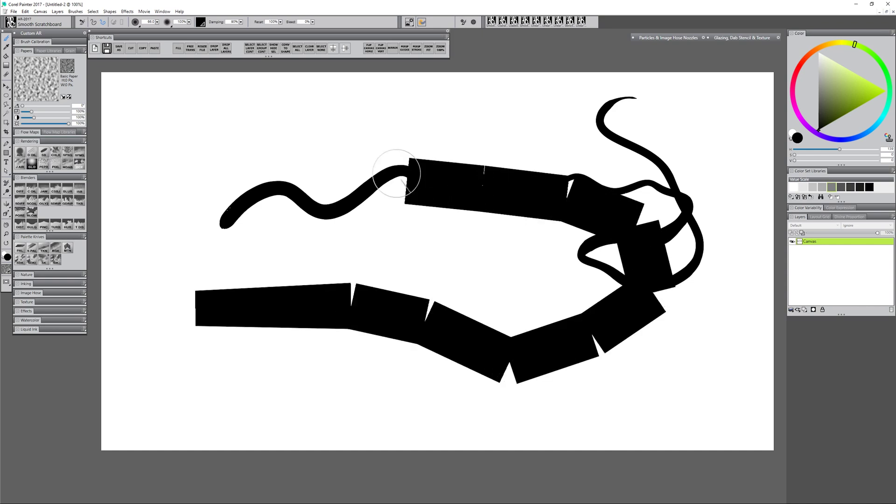
left_click(375, 152)
Step: Click a second zigzag straight line from the top left across the canvas middle
left_click(321, 129)
left_click(260, 133)
left_click(187, 182)
left_click(441, 195)
left_click(502, 186)
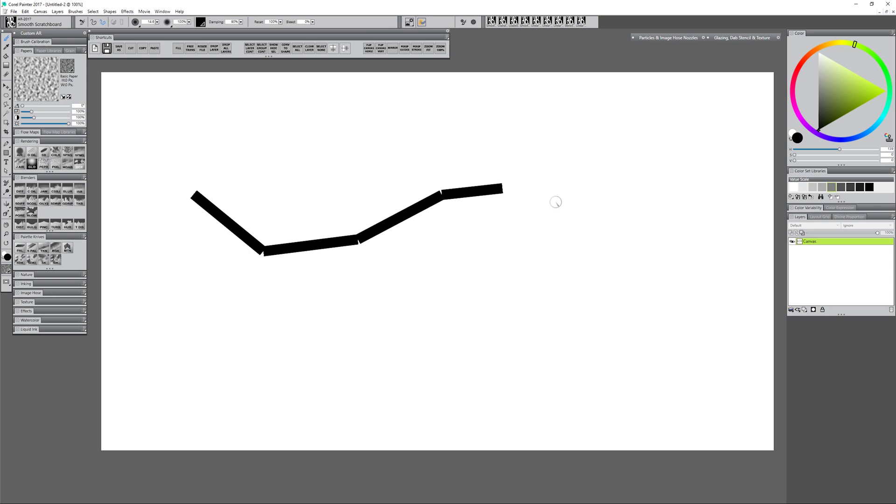
left_click(558, 201)
left_click(587, 233)
left_click(590, 278)
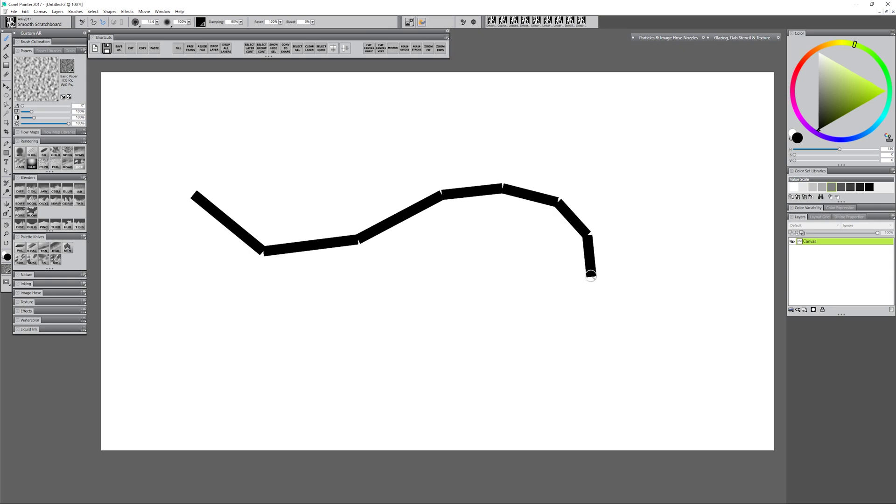
Step: Try and undo a freehand stroke, then click a straight line from lower left to top right
key("b")
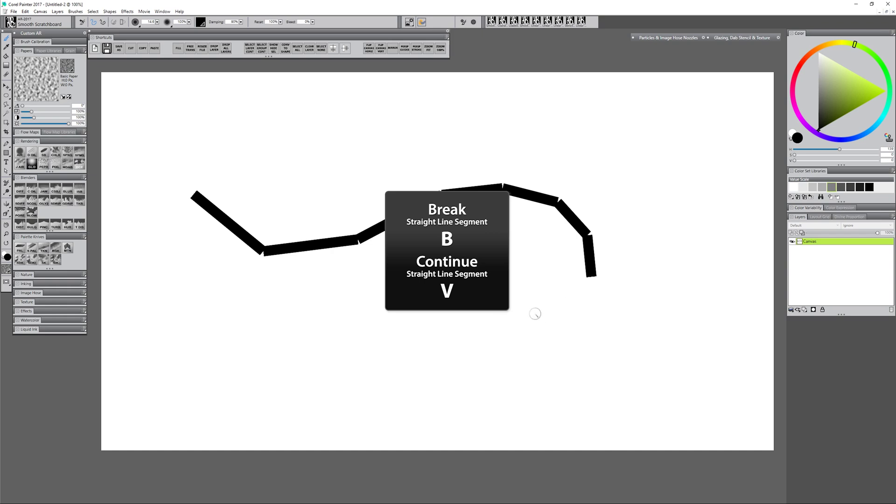
mouse_move(535, 313)
left_mouse_down()
mouse_move(513, 302)
mouse_move(409, 346)
mouse_move(242, 359)
mouse_move(219, 356)
left_mouse_up()
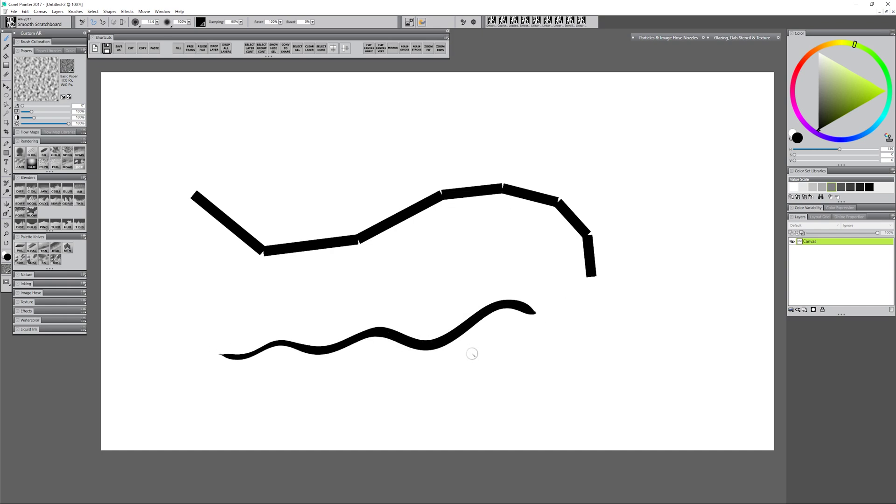
key("ctrl+z")
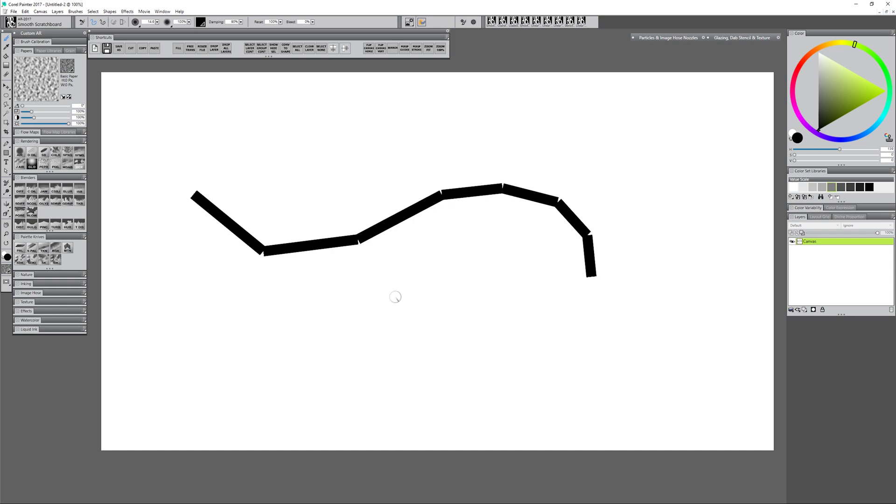
left_click(285, 345)
left_click(383, 332)
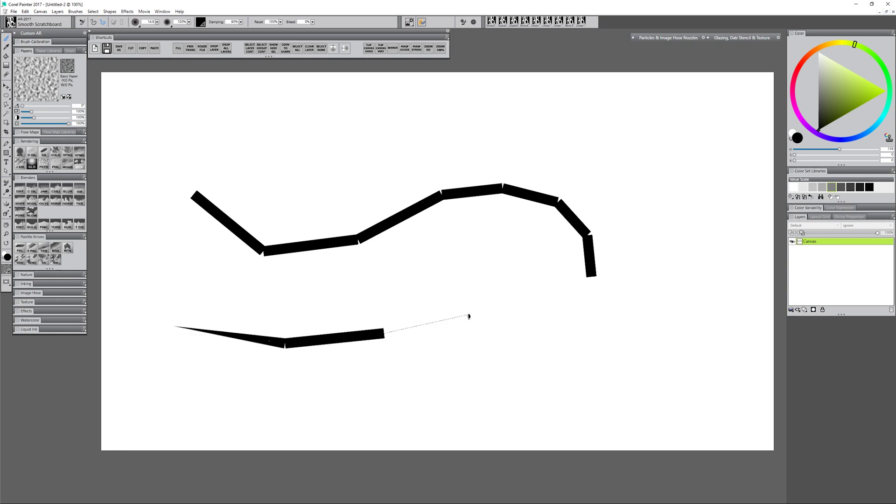
left_click(469, 311)
left_click(540, 333)
left_click(601, 338)
left_click(657, 315)
left_click(661, 250)
left_click(652, 200)
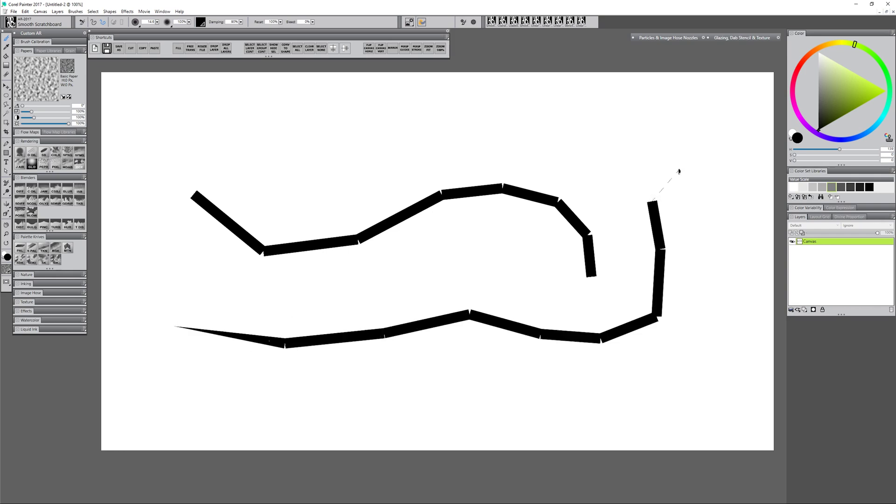
left_click(678, 169)
Step: Lay a straight line across the top and paint a curved freehand stroke mid-canvas
key("c")
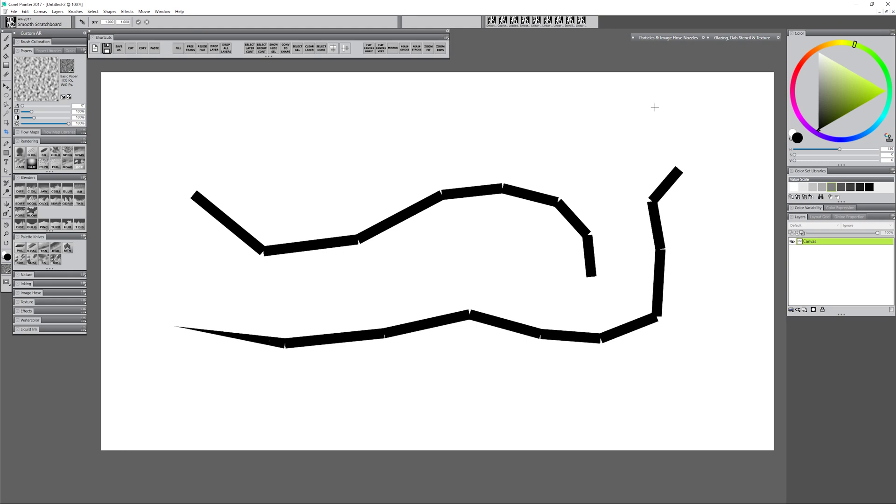
key("b")
left_click(470, 119)
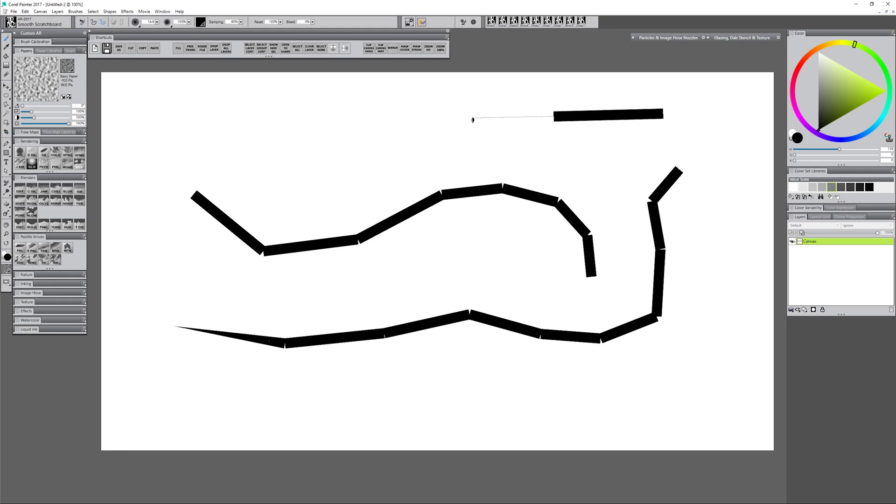
left_click(386, 111)
left_click(251, 115)
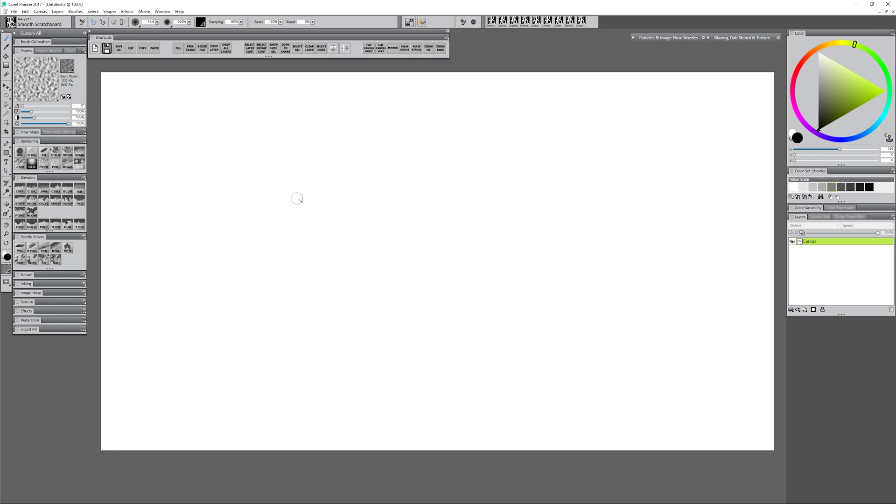
left_click_drag(287, 202, 534, 202)
Step: Turn on perspective guides with the current preset and return to the Brush tool
left_click(6, 214)
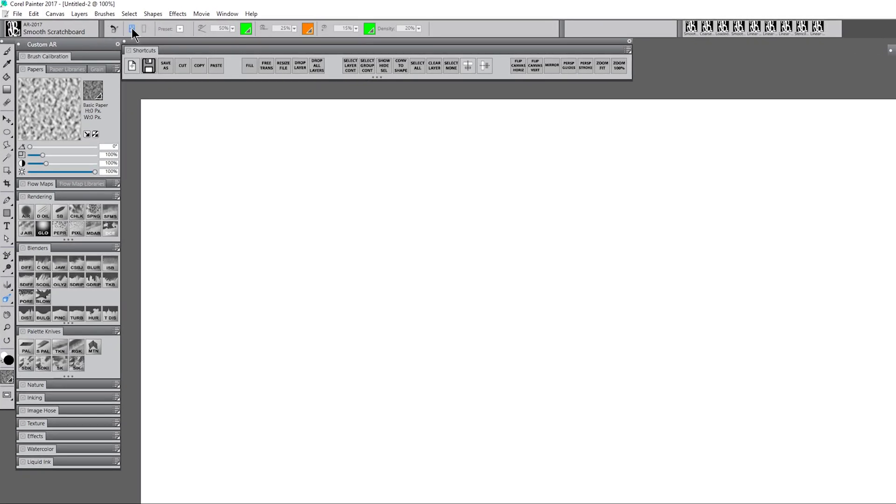
left_click(95, 22)
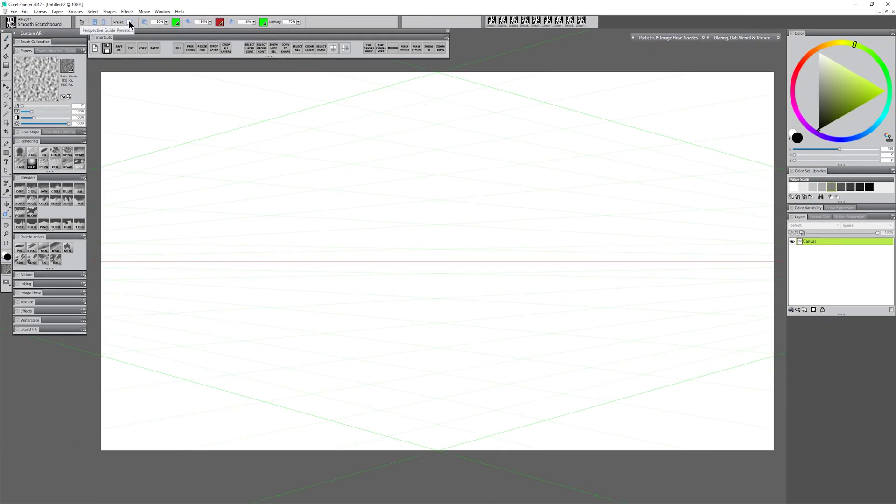
left_click(129, 22)
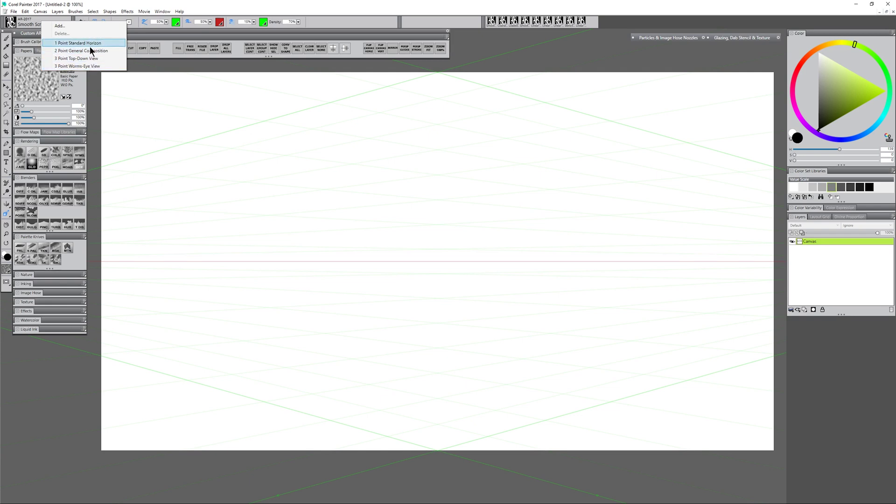
left_click(179, 9)
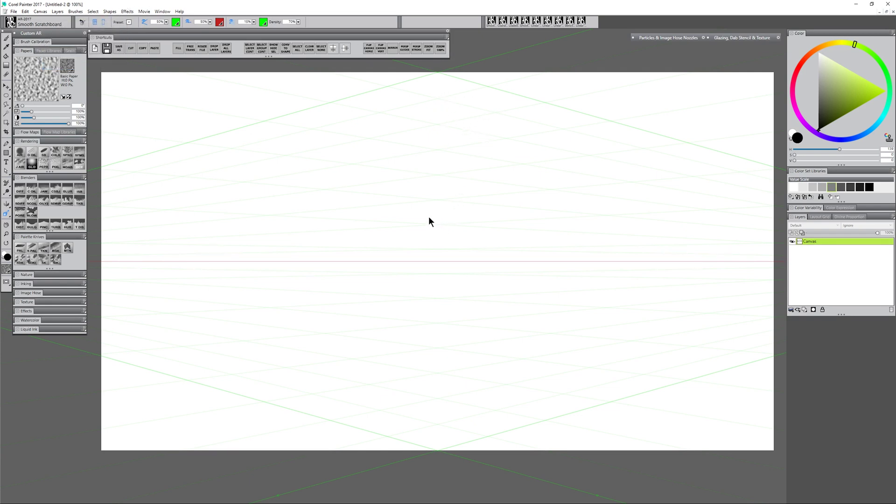
key("b")
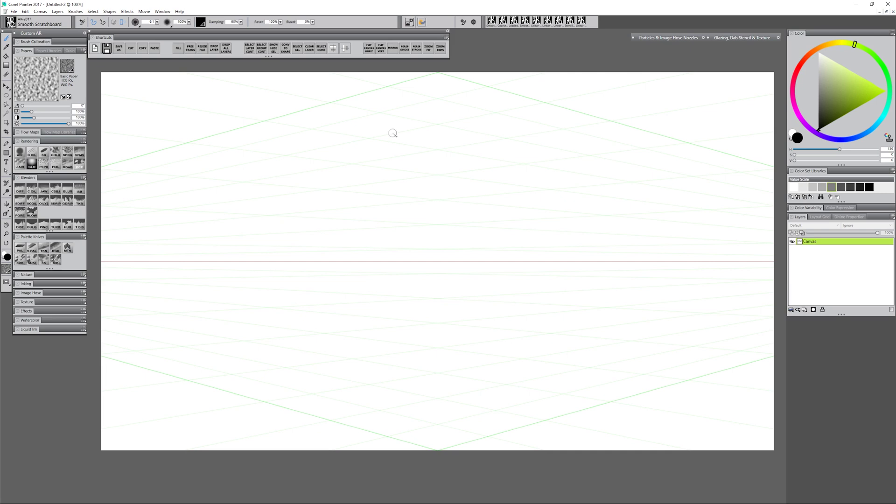
Step: Paint vertical and receding perspective strokes through the centre of the canvas
left_click_drag(372, 113, 385, 350)
left_click_drag(316, 168, 580, 198)
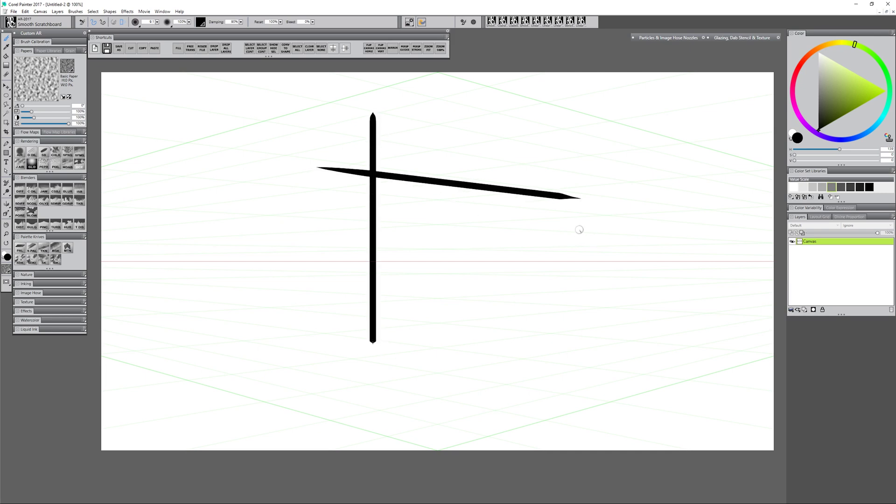
left_click_drag(396, 142, 636, 182)
left_click_drag(509, 118, 508, 317)
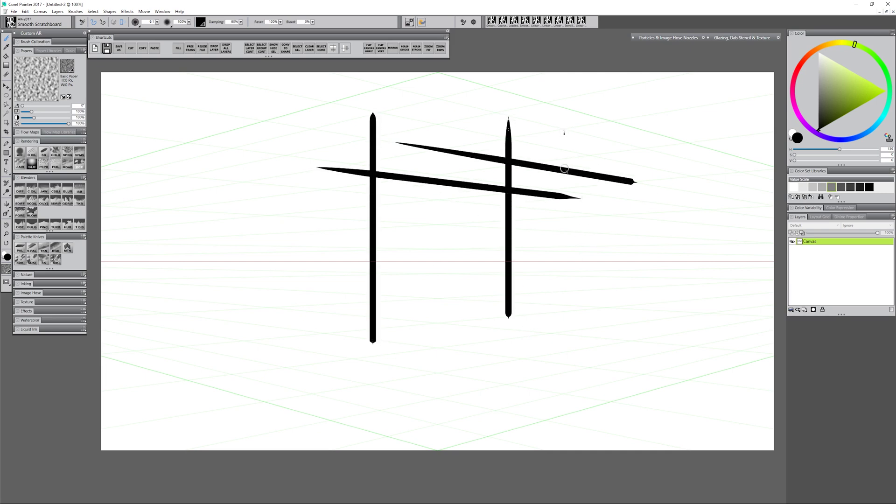
left_click_drag(565, 168, 563, 322)
mouse_move(658, 241)
left_mouse_down()
mouse_move(637, 243)
mouse_move(337, 222)
left_mouse_up()
mouse_move(602, 268)
left_mouse_down()
mouse_move(328, 282)
mouse_move(263, 267)
left_mouse_up()
Step: Add vertical, horizontal and long diagonal perspective strokes from the left edge, plus three more verticals
mouse_move(170, 185)
left_mouse_down()
mouse_move(181, 334)
mouse_move(171, 351)
left_mouse_up()
left_click_drag(132, 226, 309, 210)
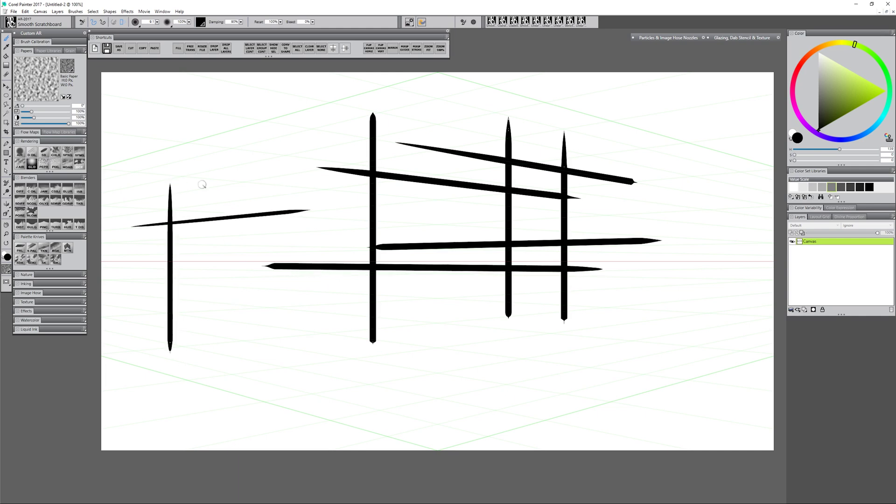
left_click_drag(119, 203, 455, 150)
left_click_drag(126, 186, 520, 105)
left_click_drag(123, 279, 415, 274)
left_click_drag(130, 316, 423, 357)
left_click_drag(134, 344, 486, 423)
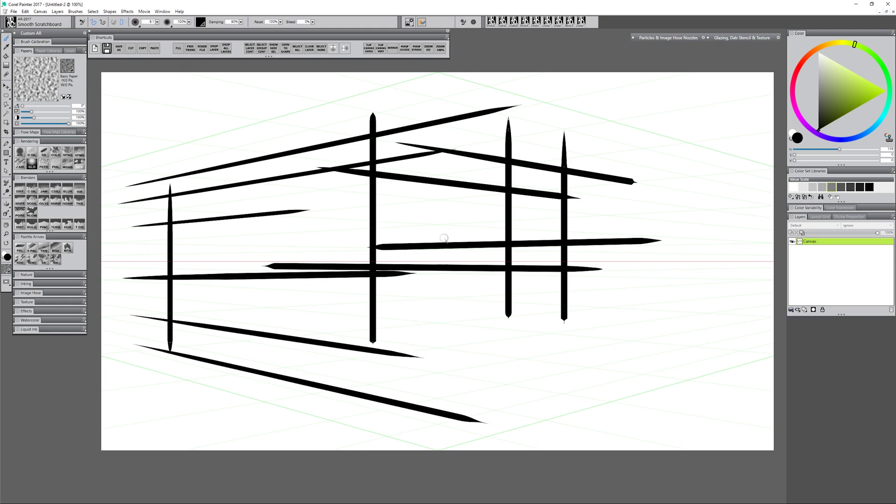
left_click_drag(444, 239, 443, 420)
left_click_drag(608, 160, 609, 367)
left_click_drag(650, 137, 650, 358)
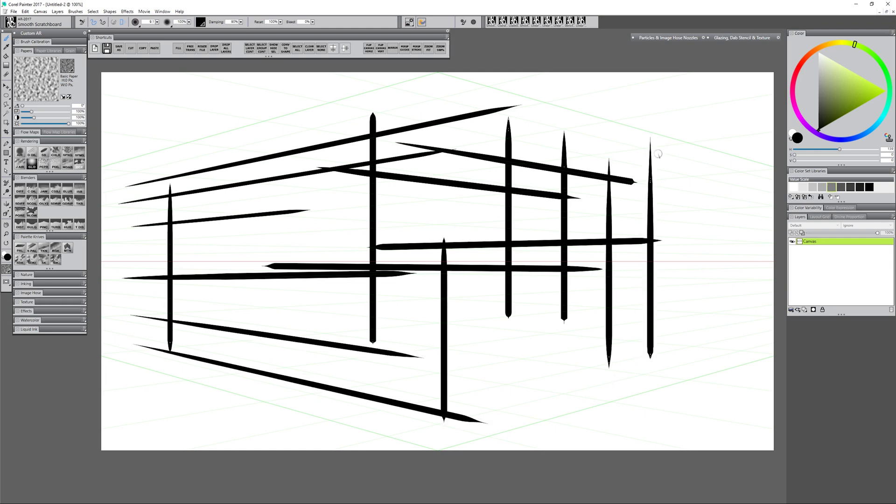
Step: Draw freehand looping lines across the top and middle, and straight strokes at the right
mouse_move(659, 111)
left_mouse_down()
mouse_move(621, 120)
mouse_move(504, 100)
left_mouse_up()
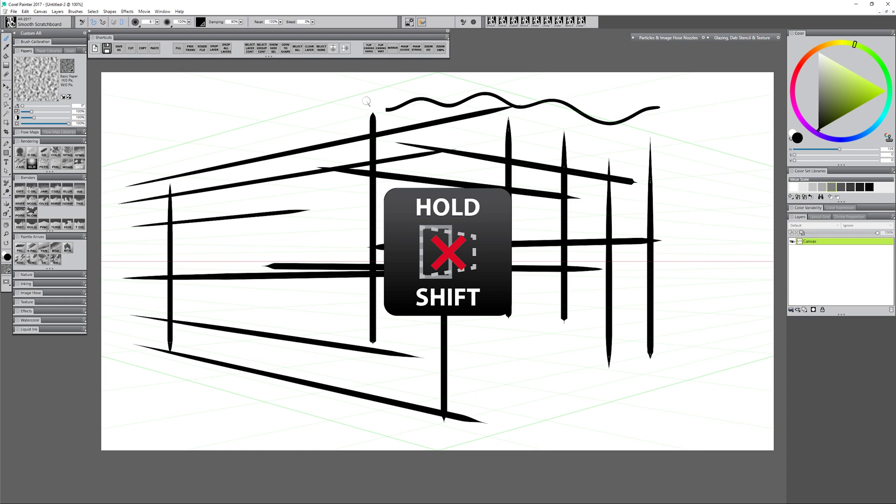
mouse_move(367, 101)
left_mouse_down()
mouse_move(225, 116)
mouse_move(239, 166)
mouse_move(298, 232)
mouse_move(374, 264)
left_mouse_up()
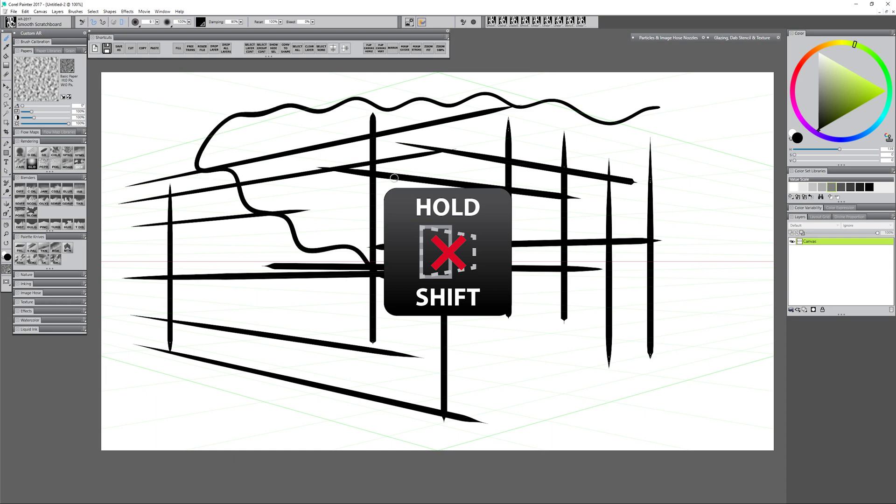
mouse_move(394, 177)
left_mouse_down()
mouse_move(512, 173)
mouse_move(581, 242)
mouse_move(334, 344)
mouse_move(389, 376)
mouse_move(532, 352)
mouse_move(569, 298)
mouse_move(636, 304)
left_mouse_up()
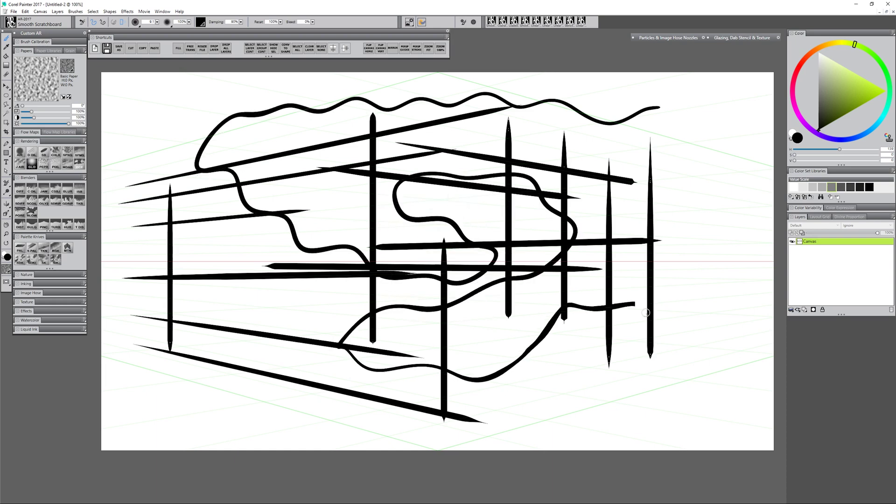
mouse_move(682, 205)
left_mouse_down()
mouse_move(681, 359)
mouse_move(697, 337)
left_mouse_up()
left_click_drag(729, 303, 584, 297)
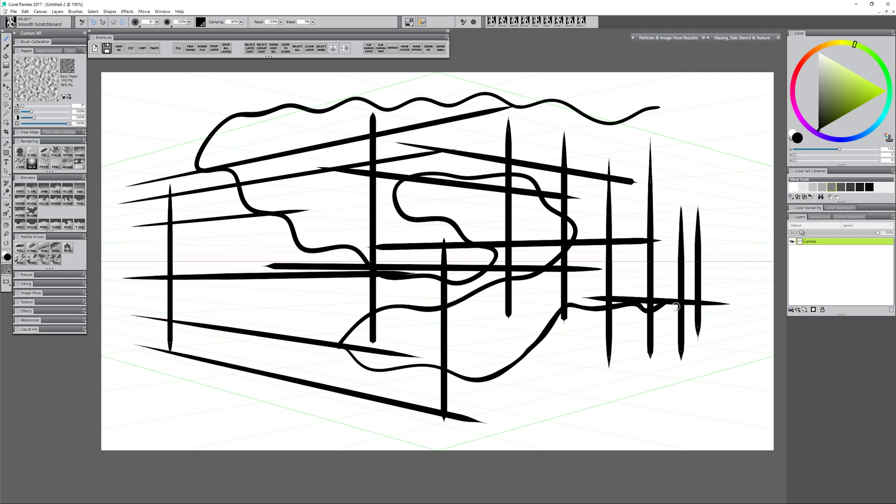
left_click_drag(711, 329, 525, 360)
left_click_drag(627, 358, 533, 347)
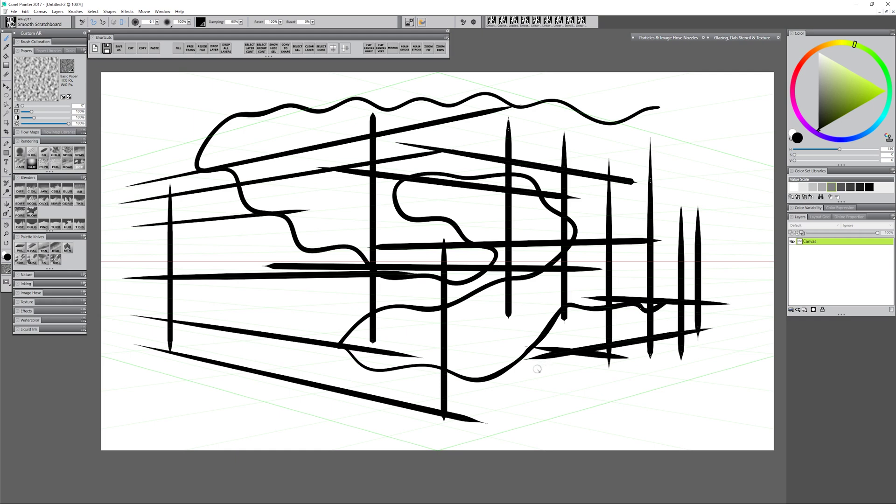
Step: Turn off perspective snapping with Shift+P, paint a free tapered stroke, then hide the guides
key("shift+p")
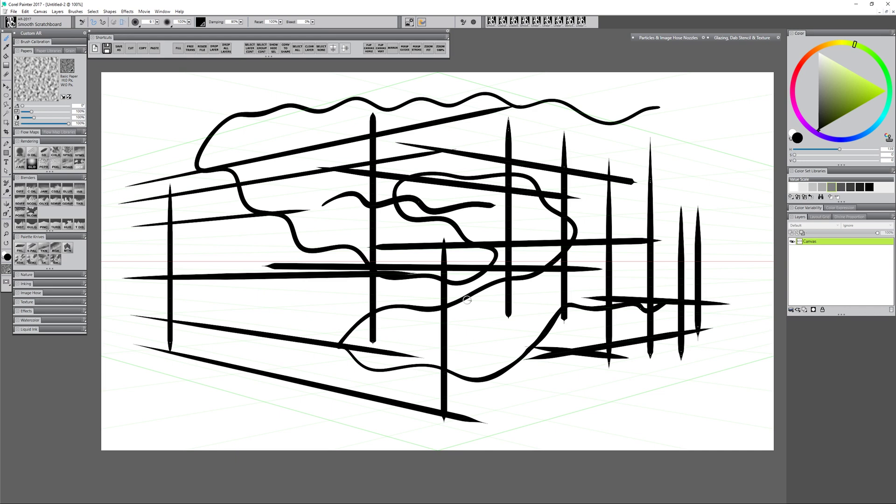
left_click_drag(189, 146, 378, 99)
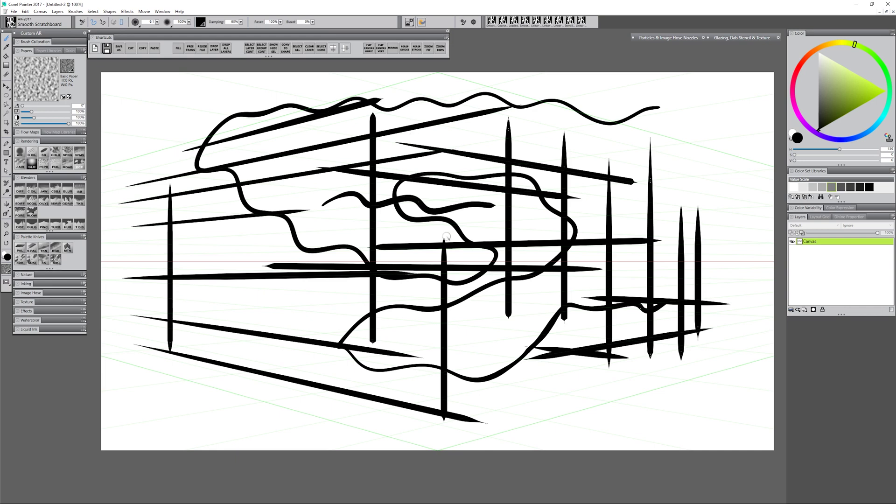
key("shift+p")
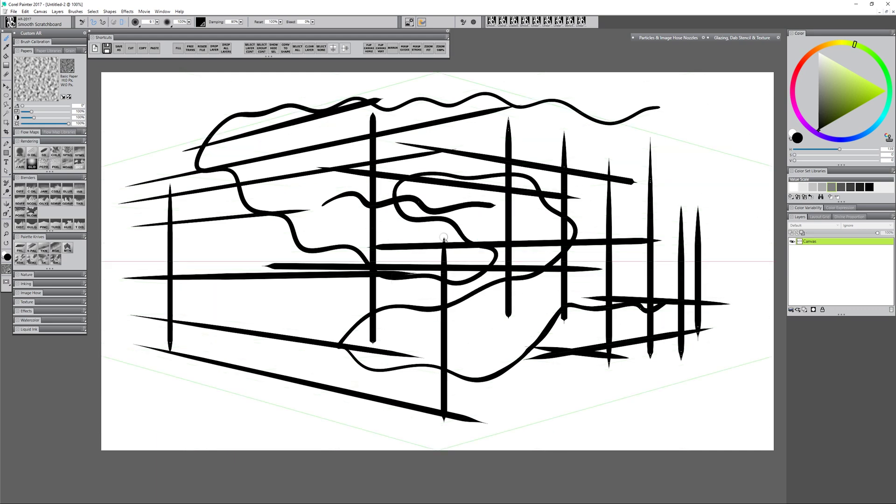
key("ctrl+a")
key("Delete")
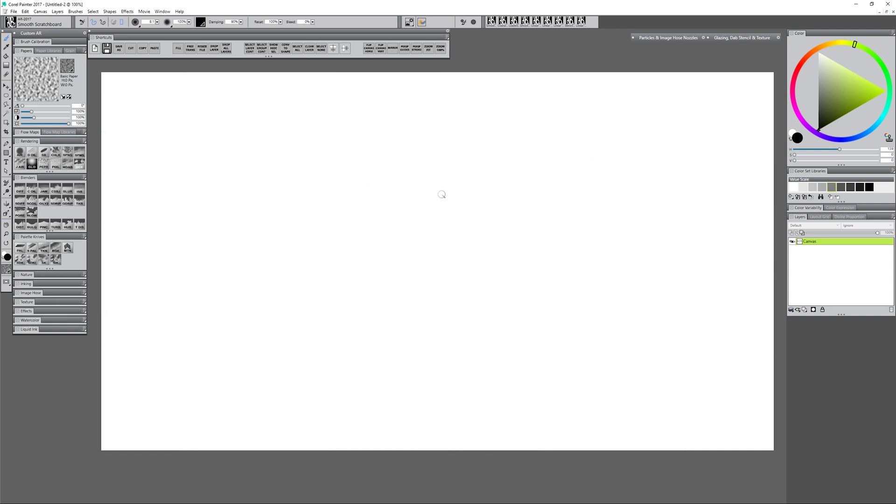
left_click_drag(398, 126, 398, 288)
left_click_drag(492, 185, 275, 160)
left_click_drag(220, 188, 500, 210)
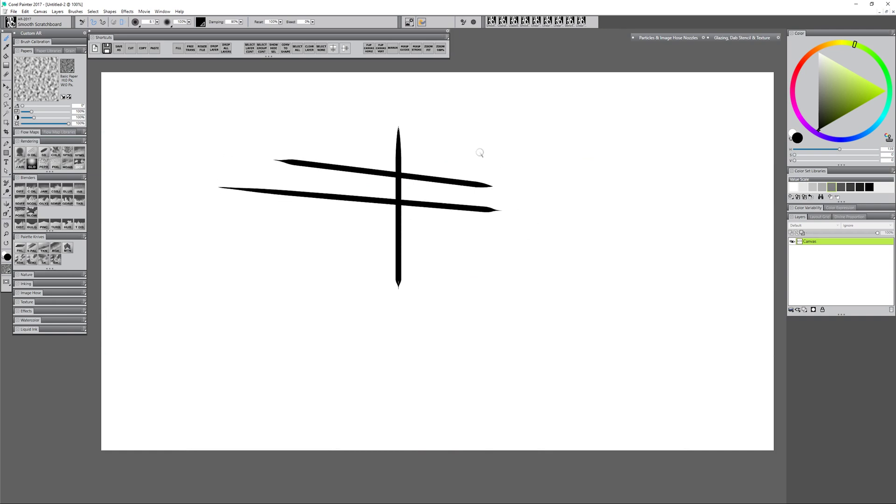
left_click_drag(480, 152, 481, 306)
left_click_drag(532, 152, 532, 322)
left_click_drag(634, 271, 271, 267)
left_click_drag(224, 308, 471, 332)
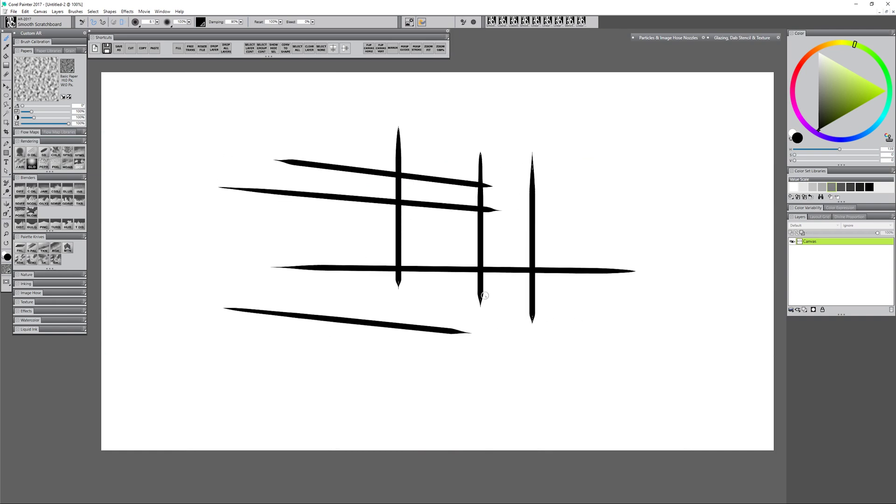
left_click_drag(164, 122, 163, 371)
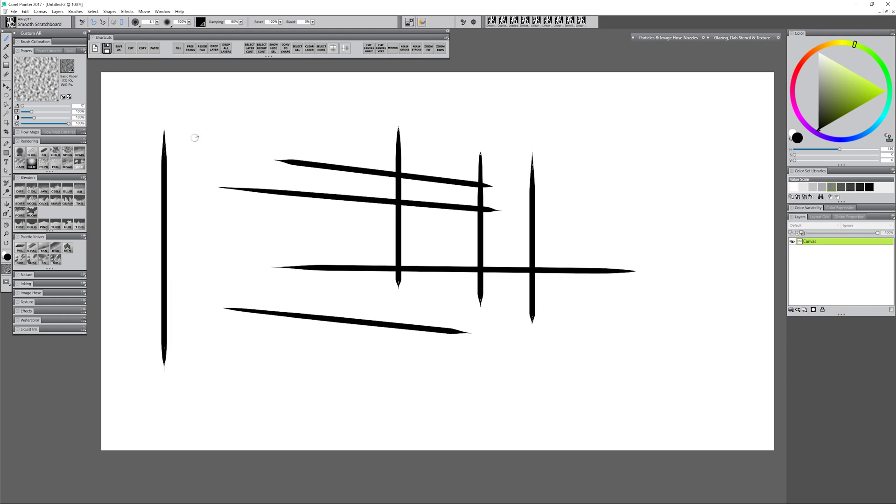
left_click_drag(200, 129, 200, 363)
left_click_drag(230, 138, 230, 336)
left_click_drag(245, 119, 569, 171)
left_click_drag(506, 144, 649, 172)
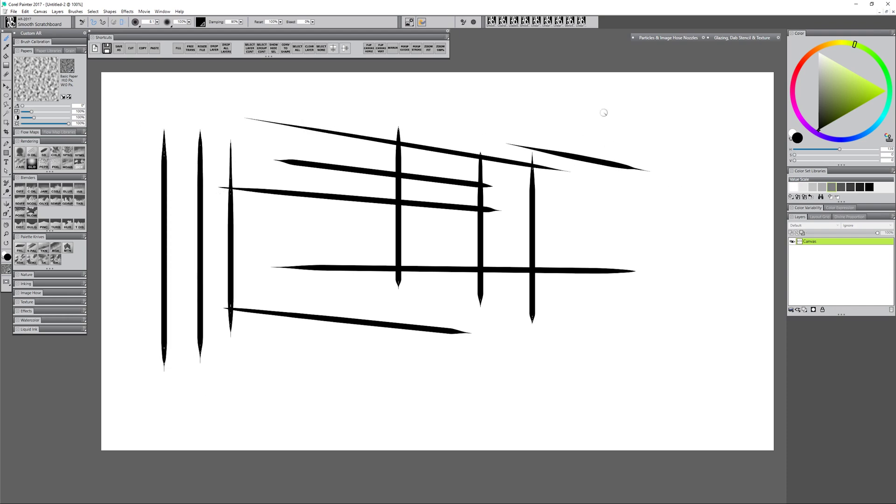
left_click_drag(597, 122, 596, 316)
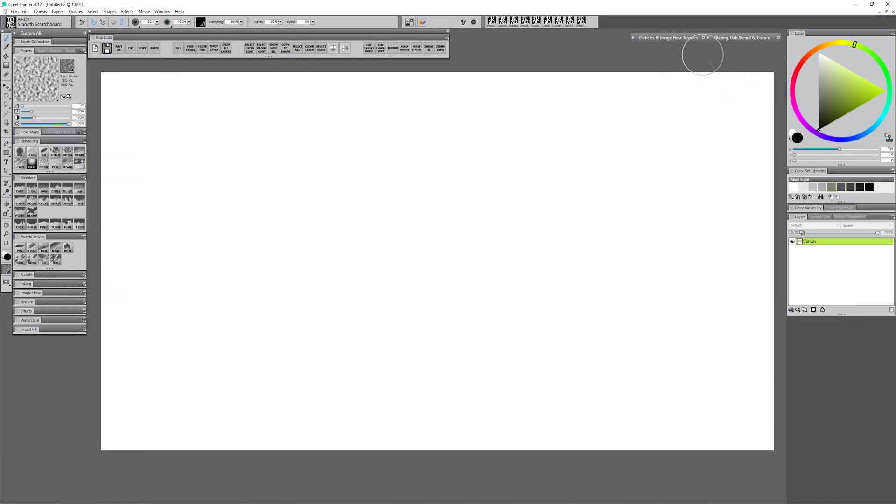
Step: Pick the Linear-Size-P AR image hose brush and spray outlined shapes across the entire canvas
left_click(681, 39)
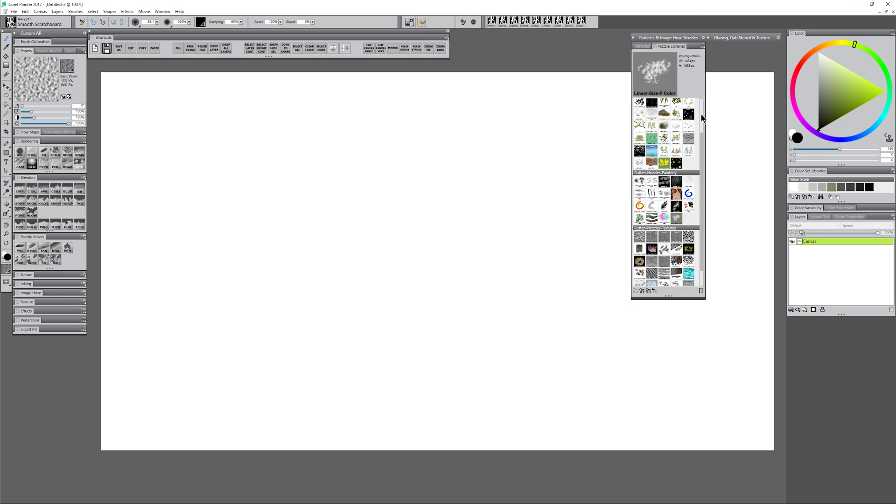
left_click(702, 47)
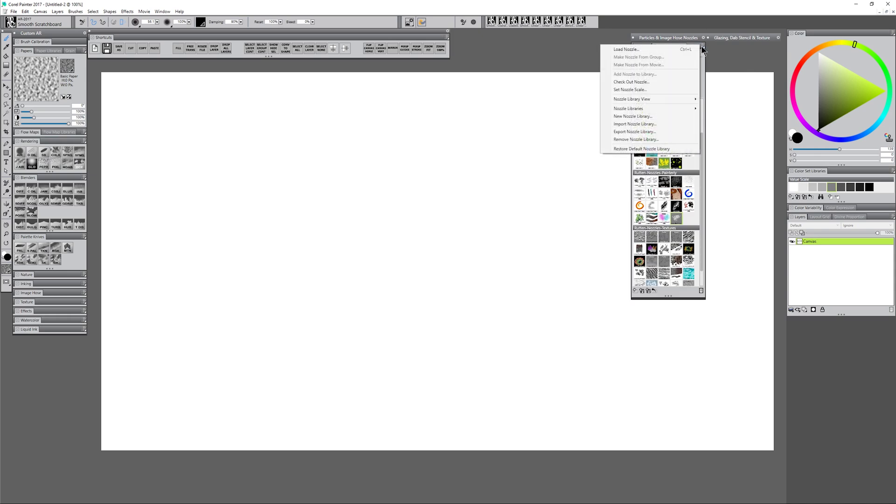
left_click(667, 50)
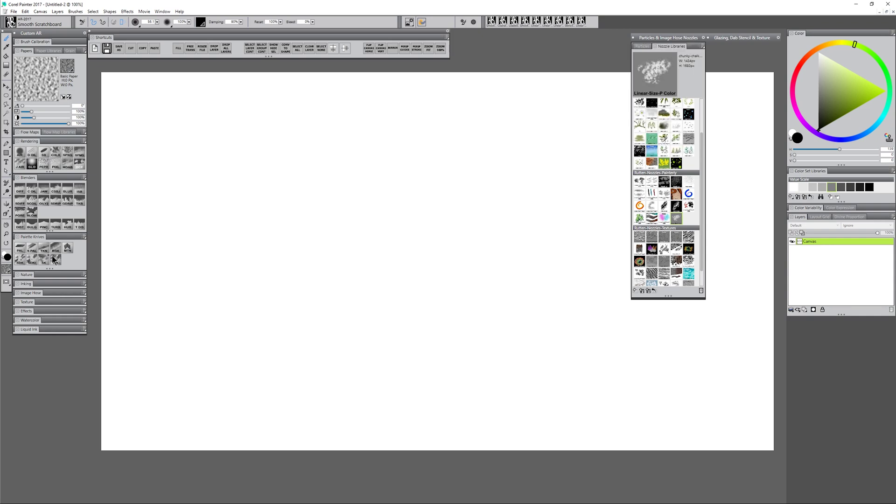
left_click(35, 293)
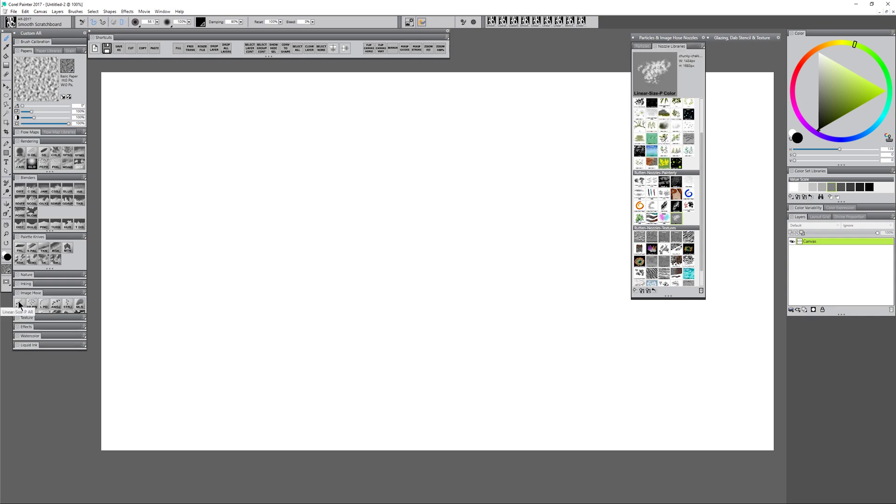
left_click(19, 304)
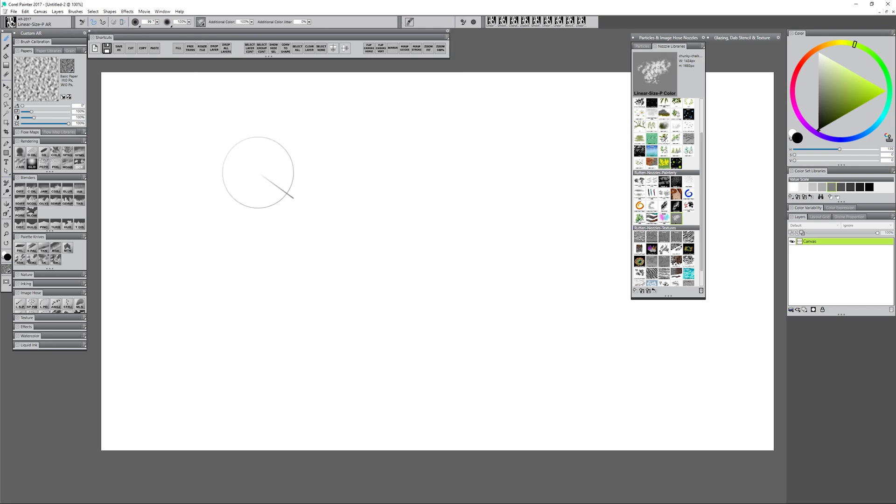
mouse_move(234, 187)
left_mouse_down()
mouse_move(401, 154)
mouse_move(360, 261)
mouse_move(310, 330)
mouse_move(498, 236)
mouse_move(532, 236)
mouse_move(565, 209)
mouse_move(584, 270)
mouse_move(537, 322)
mouse_move(569, 338)
mouse_move(674, 350)
mouse_move(569, 296)
mouse_move(456, 340)
mouse_move(270, 254)
mouse_move(570, 110)
mouse_move(355, 154)
mouse_move(298, 280)
mouse_move(448, 305)
mouse_move(303, 354)
mouse_move(616, 350)
mouse_move(714, 378)
mouse_move(146, 134)
mouse_move(327, 84)
mouse_move(159, 233)
mouse_move(170, 380)
mouse_move(424, 410)
mouse_move(460, 177)
mouse_move(397, 109)
mouse_move(727, 126)
mouse_move(576, 263)
mouse_move(714, 411)
mouse_move(456, 470)
mouse_move(150, 354)
mouse_move(399, 96)
mouse_move(532, 420)
left_mouse_up()
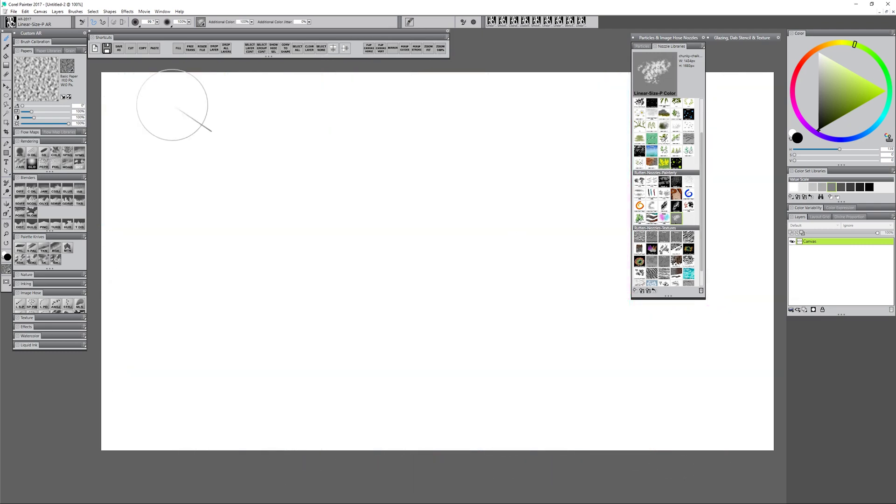
mouse_move(170, 99)
left_mouse_down()
mouse_move(233, 82)
mouse_move(117, 250)
mouse_move(221, 152)
mouse_move(222, 203)
mouse_move(244, 209)
mouse_move(175, 354)
mouse_move(383, 135)
mouse_move(307, 316)
mouse_move(464, 276)
mouse_move(490, 254)
mouse_move(540, 57)
mouse_move(483, 148)
mouse_move(576, 177)
mouse_move(566, 290)
mouse_move(316, 407)
mouse_move(222, 320)
mouse_move(328, 94)
mouse_move(626, 310)
mouse_move(586, 311)
mouse_move(689, 404)
mouse_move(764, 348)
mouse_move(736, 170)
mouse_move(771, 65)
mouse_move(718, 198)
mouse_move(524, 329)
mouse_move(312, 387)
mouse_move(339, 356)
mouse_move(650, 404)
mouse_move(756, 373)
left_mouse_up()
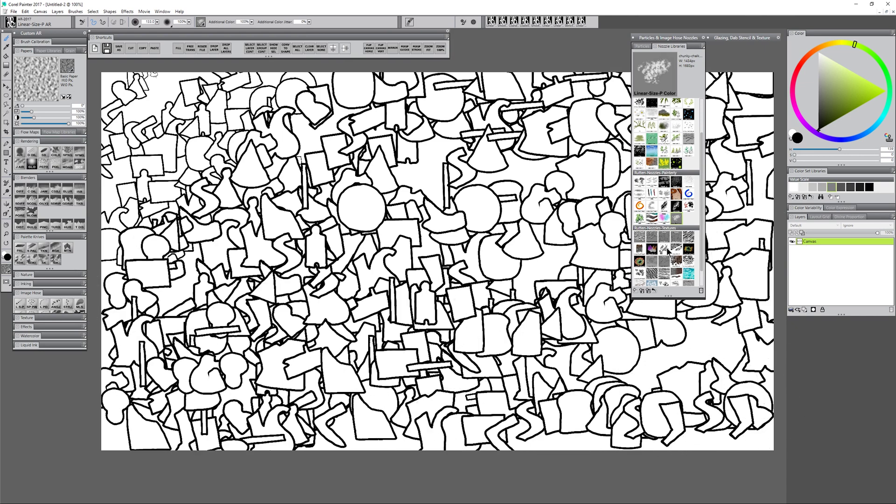
Step: With the Paint Bucket, fill a large top-centre region and another outlined shape lime green
left_click(6, 56)
left_click(514, 164)
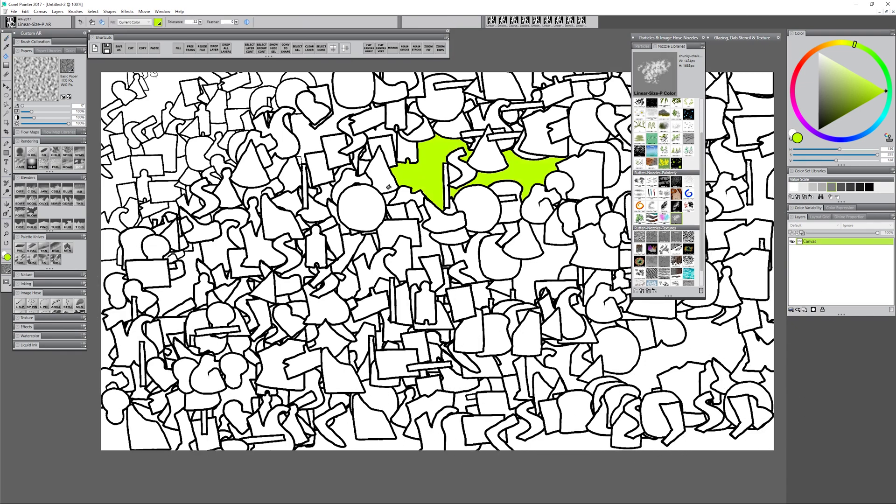
left_click(284, 218)
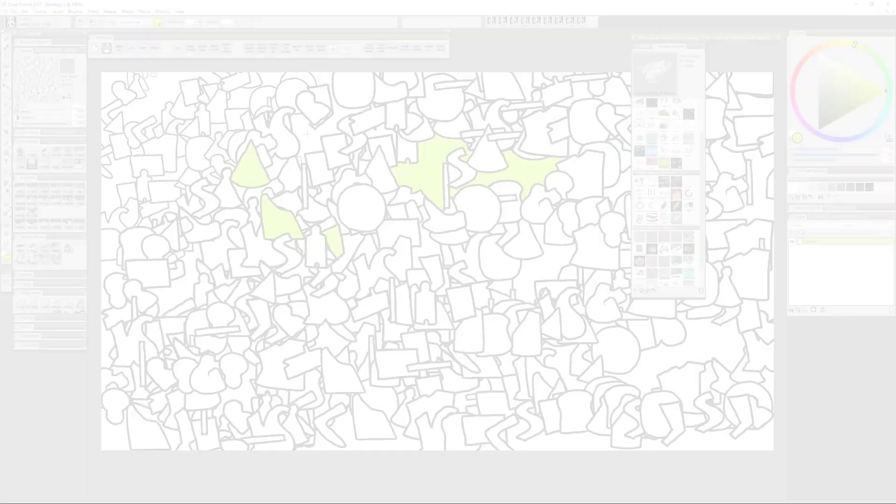